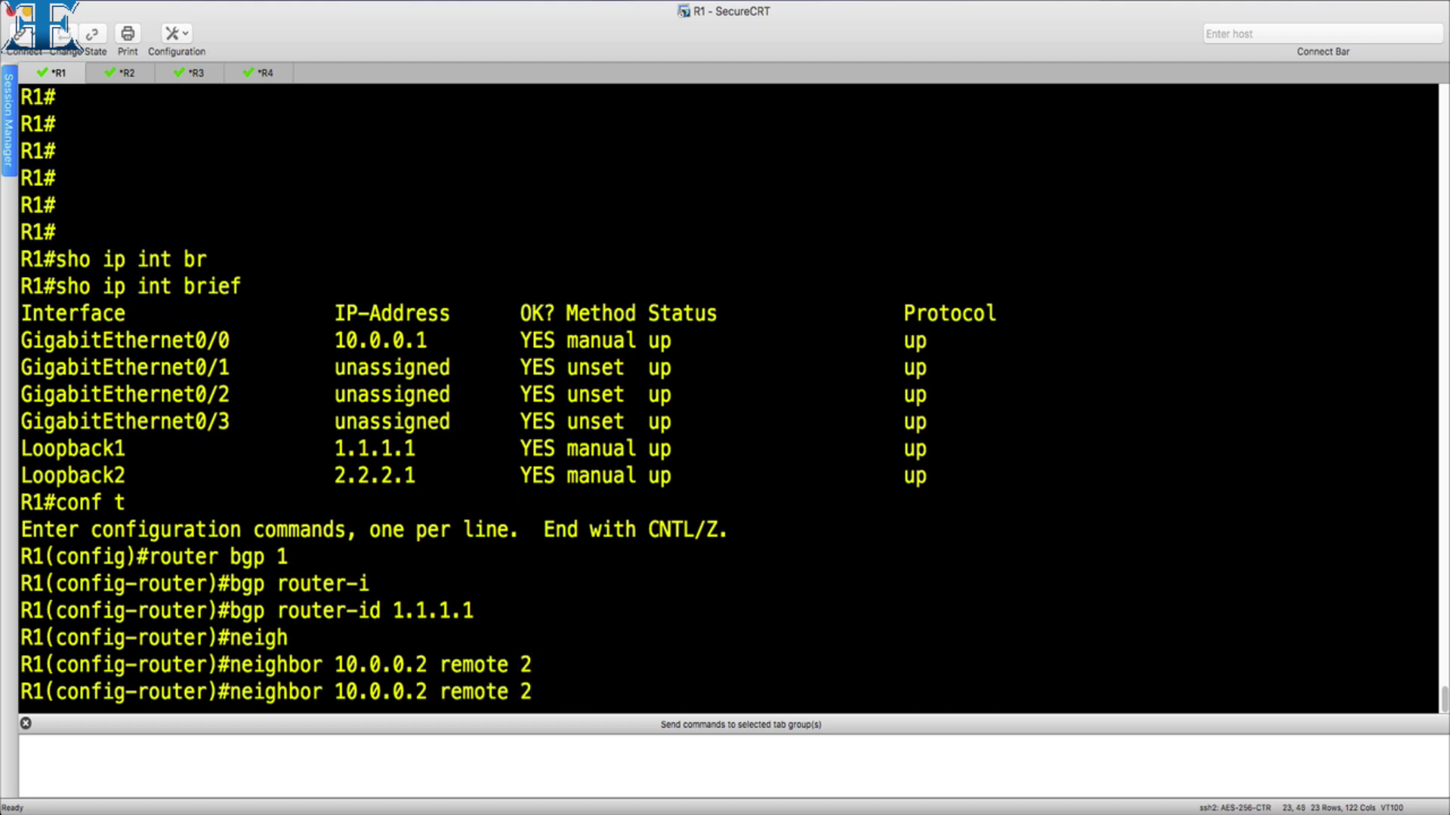
# Add BGP neighbors 10.0.0.3 with remote AS 3 and 10.0.0.4 with remote AS 4 on R1.
pyautogui.hotkey('ctrl', 'e')
pyautogui.press('BackSpace')
pyautogui.write('3')
pyautogui.press('Return')
pyautogui.press('Up')
pyautogui.press('BackSpace')
pyautogui.press('4')
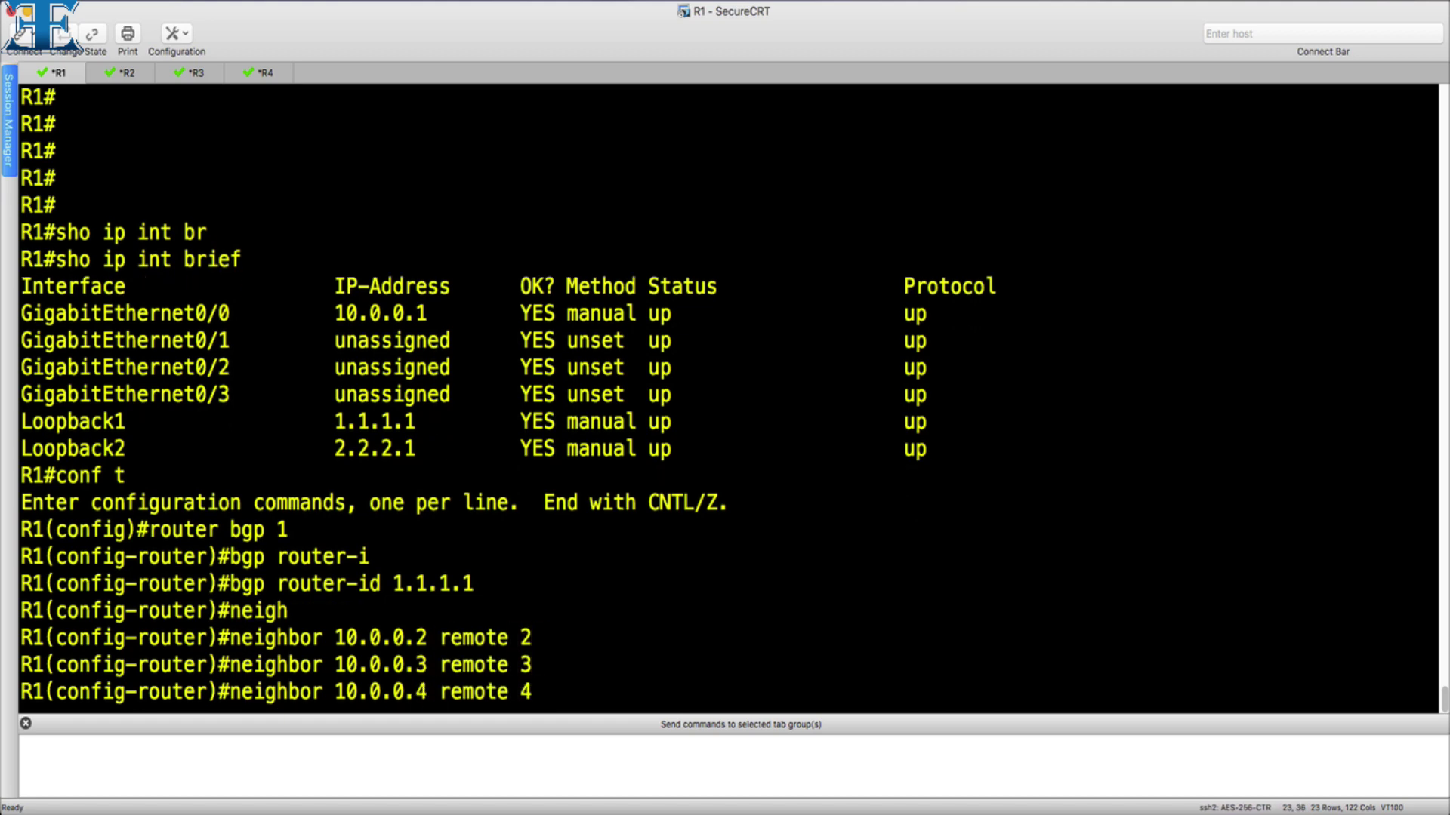
pyautogui.press('Return')
pyautogui.press('Return')
pyautogui.press('Return')
# On R2, enter global configuration, start BGP for AS 2 and set its router ID to 2.2.2.2.
pyautogui.hotkey('ctrl', 'Tab')
pyautogui.write('conf t')
pyautogui.press('Return')
pyautogui.write('router bgp 2')
pyautogui.press('Return')
pyautogui.press('Return')
pyautogui.write('bgp router-i')
pyautogui.press('Tab')
pyautogui.write('2.2.2.2')
pyautogui.press('Return')
# Add BGP neighbor 10.0.0.1 with remote AS 1 on R2.
pyautogui.write('neigh')
pyautogui.press('Tab')
pyautogui.write('10.0.0.1')
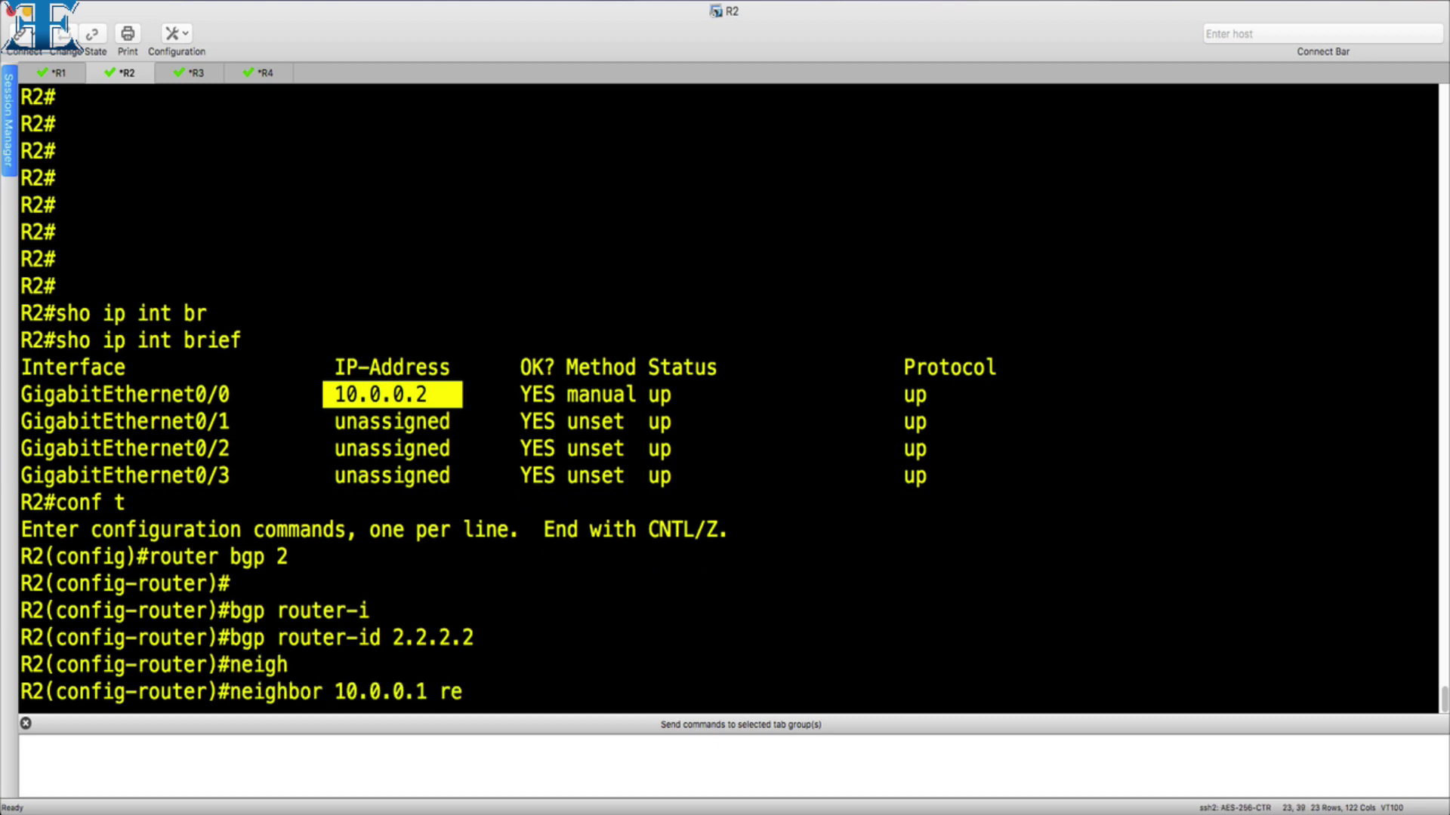
pyautogui.write(' remote')
pyautogui.press('Tab')
pyautogui.press('a')
pyautogui.press('Return')
pyautogui.press('Up')
pyautogui.press('BackSpace')
pyautogui.press('1')
pyautogui.press('Return')
# Add BGP neighbor 10.0.0.3 with remote AS 3 on R2.
pyautogui.press('Up')
pyautogui.press('BackSpace')
pyautogui.press('2')
pyautogui.press('BackSpace')
pyautogui.press('3')
pyautogui.press('Return')
pyautogui.press('Up')
pyautogui.press('Left')
pyautogui.press('Left')
pyautogui.press('Left')
pyautogui.press('Left')
pyautogui.press('Left')
pyautogui.press('Left')
pyautogui.press('Left')
pyautogui.press('Left')
pyautogui.press('Left')
pyautogui.press('Left')
pyautogui.press('Left')
pyautogui.press('Left')
pyautogui.press('BackSpace')
pyautogui.write('3')
pyautogui.press('Return')
# Add BGP neighbor 10.0.0.4 with remote AS 4 on R2.
pyautogui.press('Up')
pyautogui.press('BackSpace')
pyautogui.write('4')
pyautogui.press('Left')
pyautogui.press('Left')
pyautogui.press('Left')
pyautogui.press('Left')
pyautogui.press('Left')
pyautogui.press('Left')
pyautogui.press('Left')
pyautogui.press('Left')
pyautogui.press('Left')
pyautogui.press('Left')
pyautogui.press('Left')
pyautogui.press('Left')
pyautogui.press('BackSpace')
pyautogui.write('4')
pyautogui.press('Return')
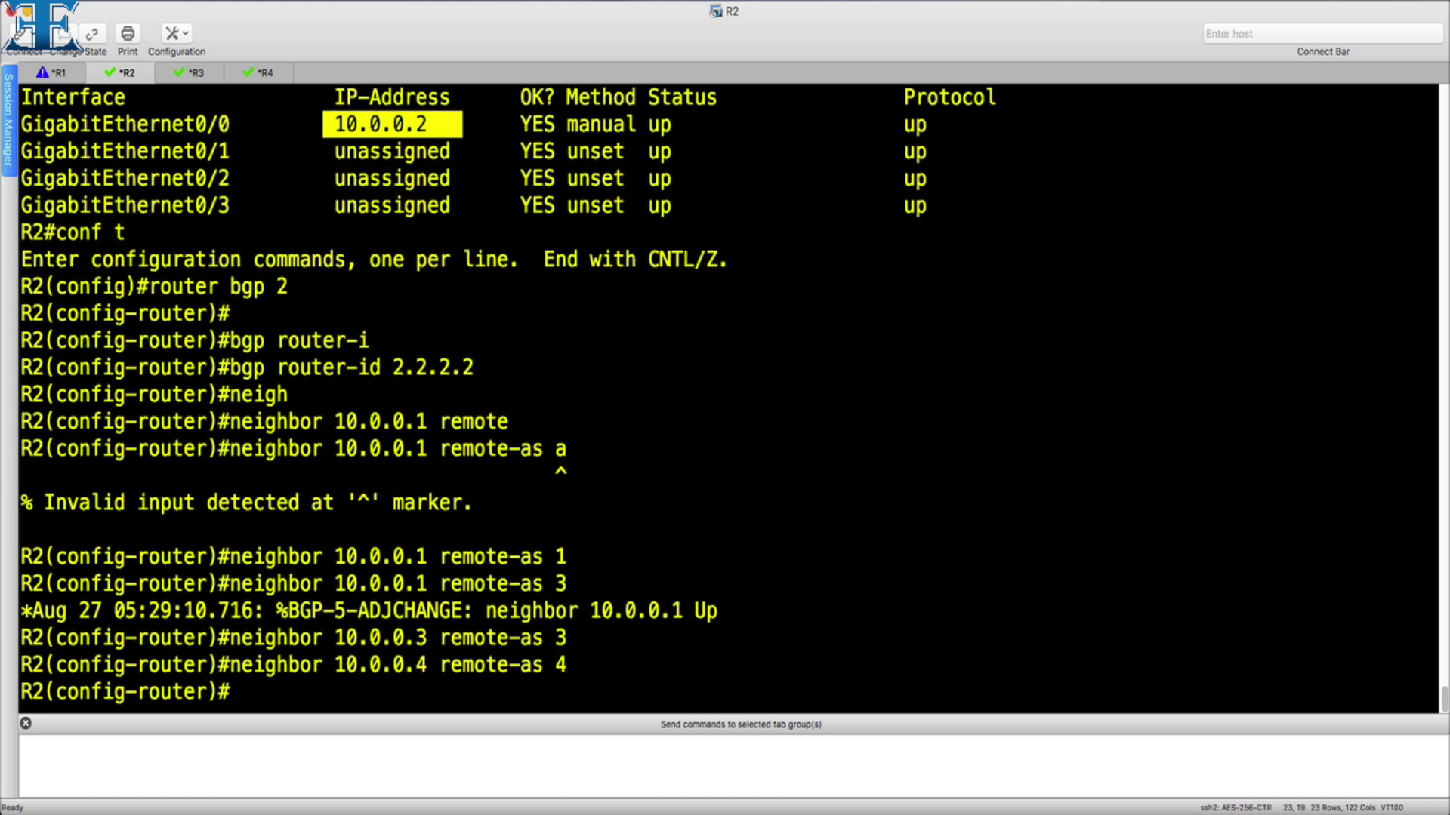
# On R3, enter global configuration, start BGP for AS 3 and set its router ID to 3.3.3.3.
pyautogui.hotkey('ctrl', 'Tab')
pyautogui.press('Return')
pyautogui.write('conf t')
pyautogui.press('Return')
pyautogui.write('router bgp 3')
pyautogui.press('Return')
pyautogui.write('bgp router-id 3.3.')
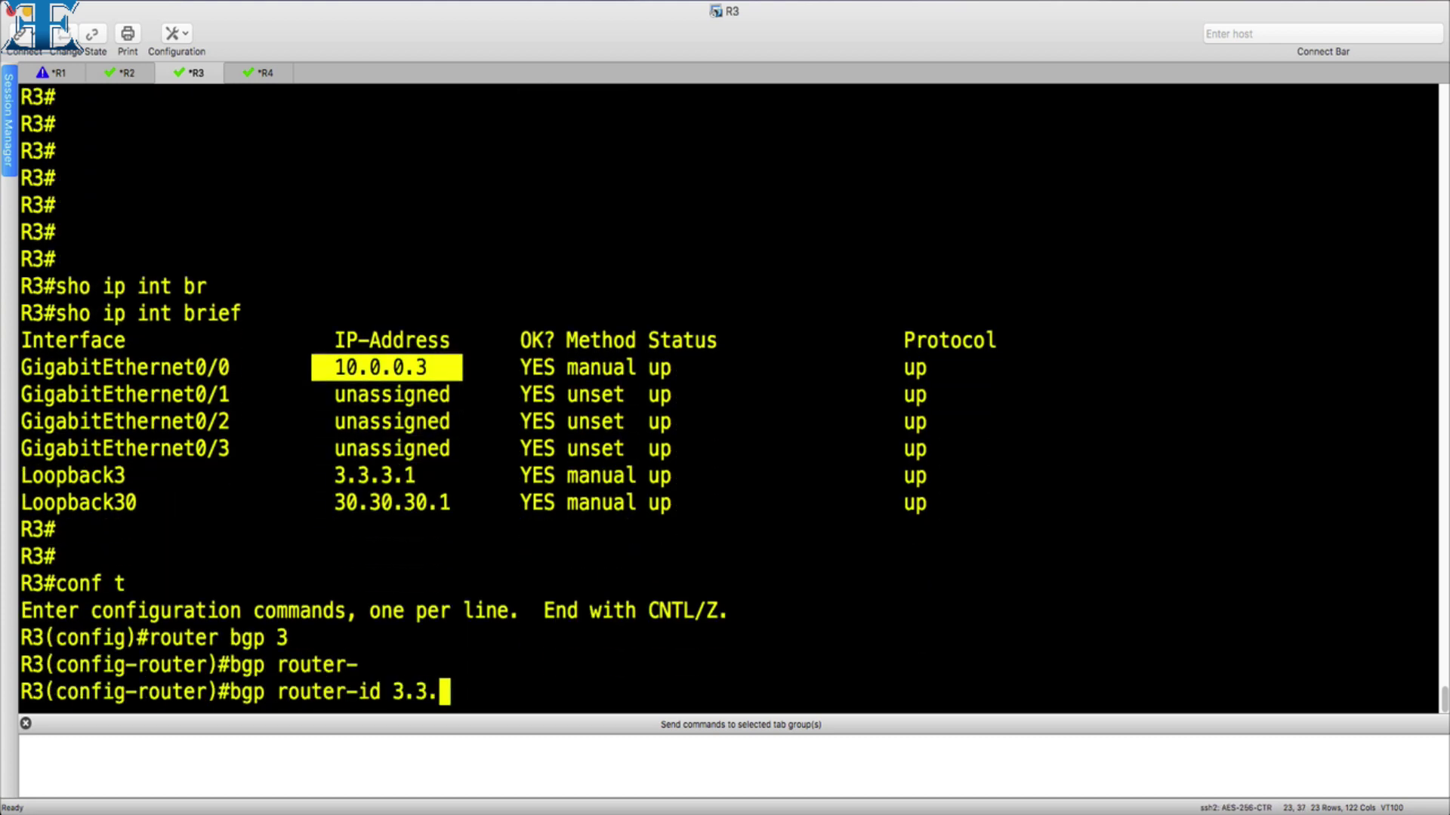
pyautogui.write('3')
pyautogui.press('Return')
# Add BGP neighbor 10.0.0.1 with remote AS 1 on R3.
pyautogui.write('neigh')
pyautogui.press('Tab')
pyautogui.write('10.0.0.1 remote')
pyautogui.press('Tab')
pyautogui.write('1')
# Add BGP neighbor 10.0.0.2 with remote AS 2 on R3.
pyautogui.press('BackSpace')
pyautogui.press('3')
pyautogui.press('BackSpace')
pyautogui.write('2')
pyautogui.press('Left')
pyautogui.press('Left')
pyautogui.press('Left')
pyautogui.press('Left')
pyautogui.press('Left')
pyautogui.press('Left')
pyautogui.press('Left')
pyautogui.press('Left')
pyautogui.press('Left')
pyautogui.press('Left')
pyautogui.press('Left')
pyautogui.press('Left')
pyautogui.press('BackSpace')
pyautogui.write('2')
pyautogui.press('Return')
# Add BGP neighbor 10.0.0.4 with remote AS 4 on R3.
pyautogui.press('Up')
pyautogui.press('BackSpace')
pyautogui.write('4')
pyautogui.press('Left')
pyautogui.press('Left')
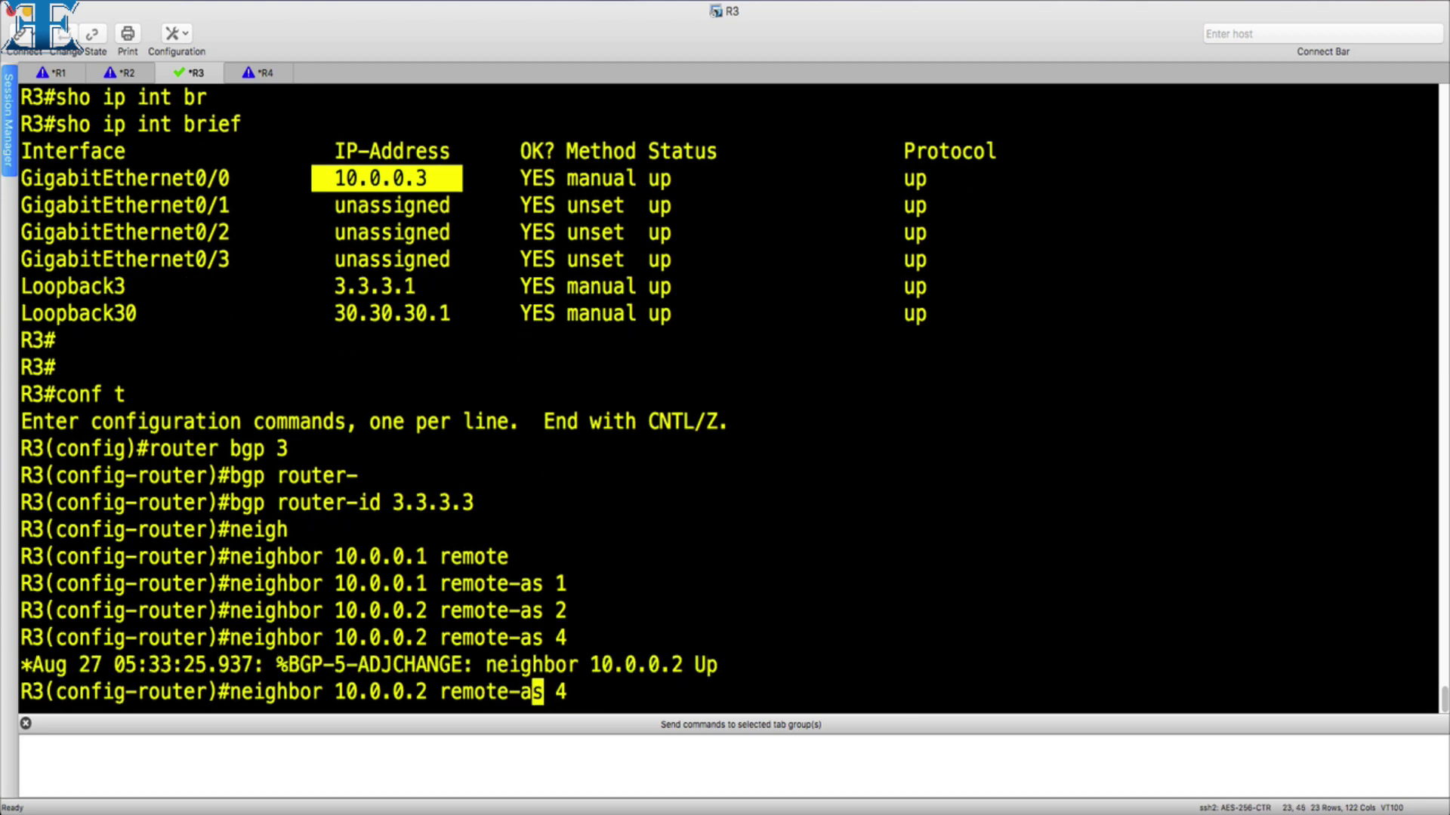
pyautogui.press('Left')
pyautogui.press('Left')
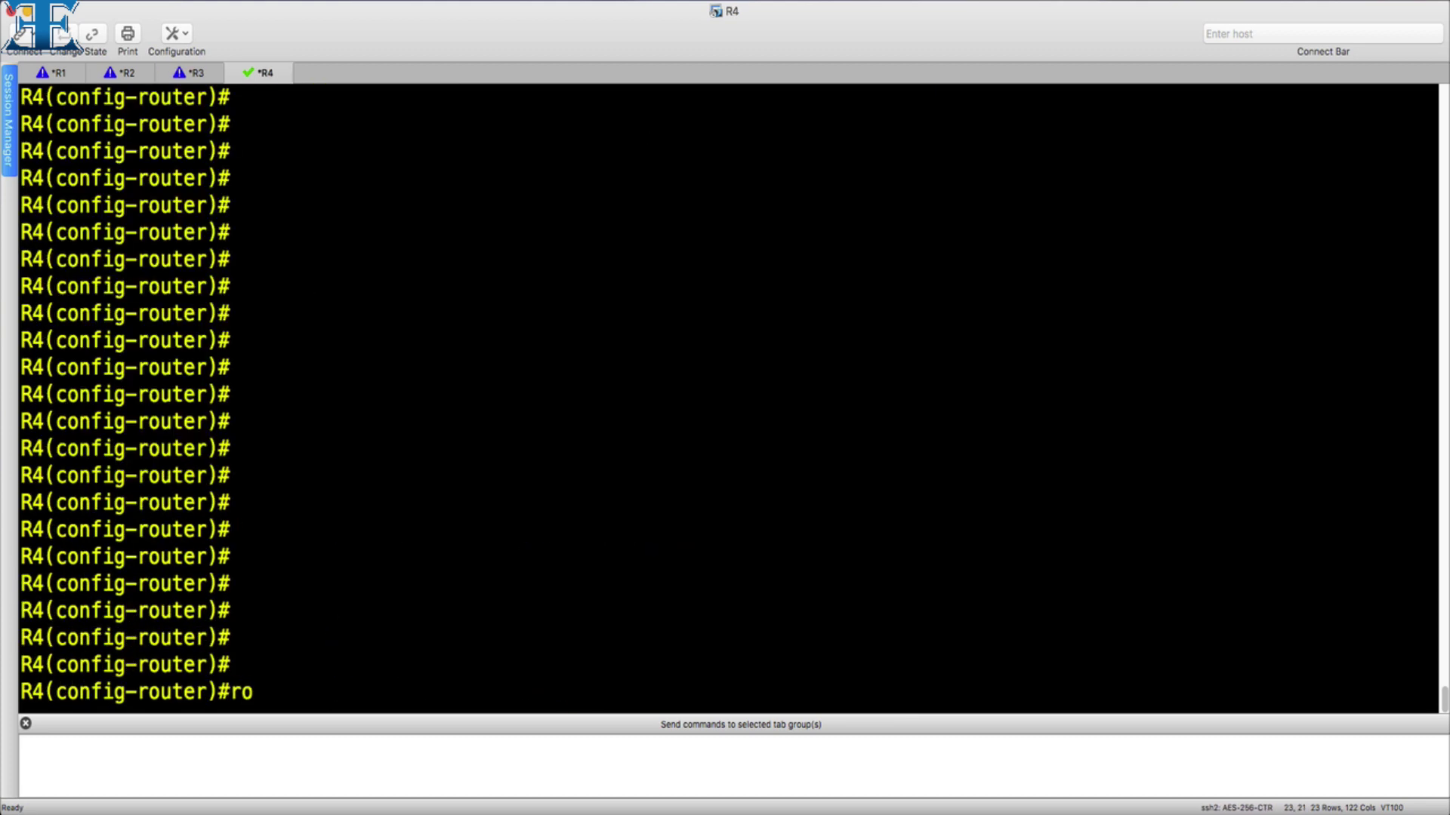
pyautogui.write('uter')
pyautogui.press('BackSpace')
pyautogui.press('BackSpace')
pyautogui.press('BackSpace')
pyautogui.press('BackSpace')
pyautogui.press('BackSpace')
pyautogui.press('BackSpace')
# On R4, exit the current router configuration mode and start BGP for AS 4.
pyautogui.write('exit')
pyautogui.press('Return')
pyautogui.press('Return')
pyautogui.press('Return')
pyautogui.write('rout')
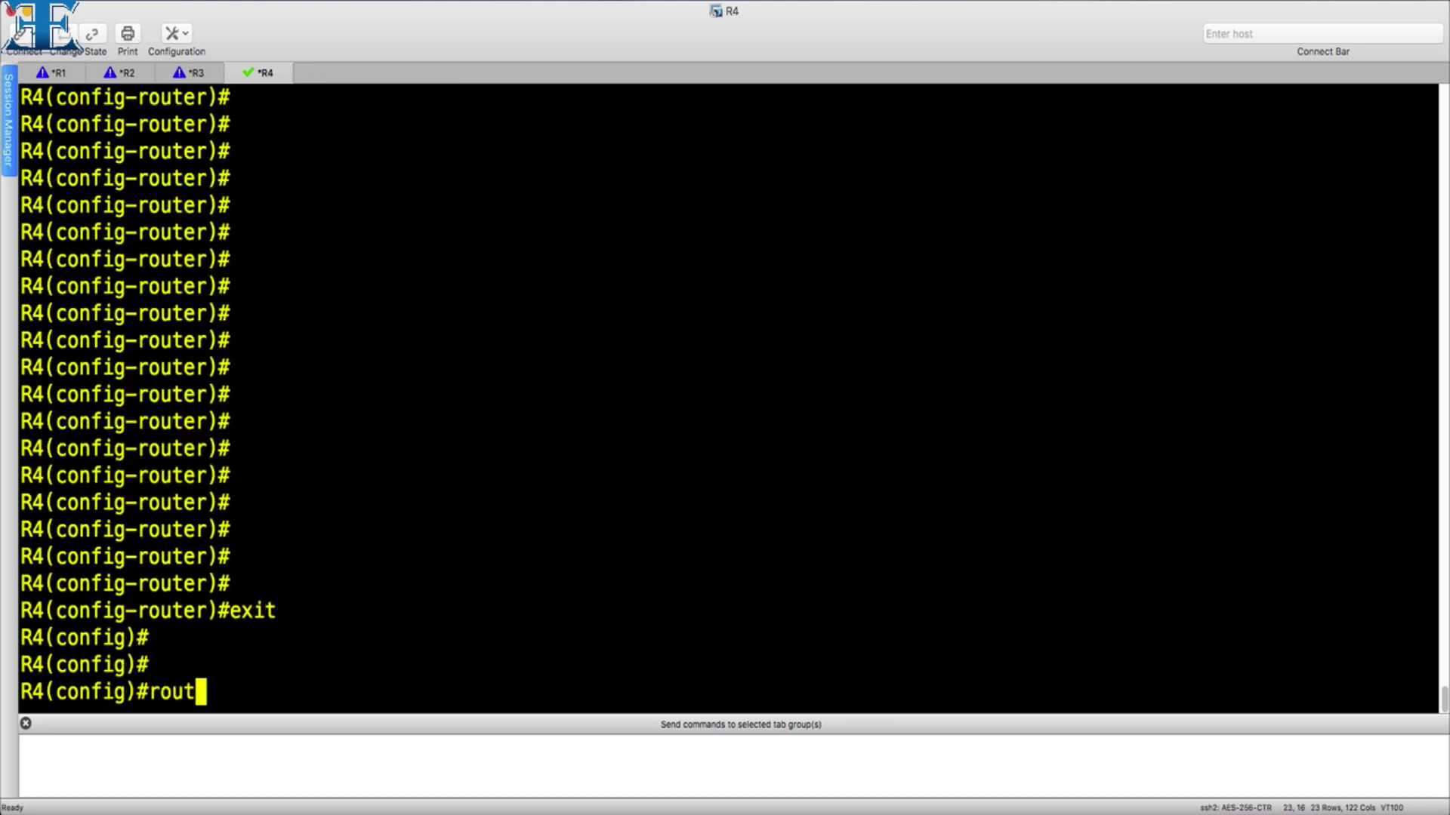
pyautogui.write('er bgp 4')
pyautogui.press('Return')
# Add BGP neighbor 10.0.0.1 with remote AS 1 on R4.
pyautogui.write('neig')
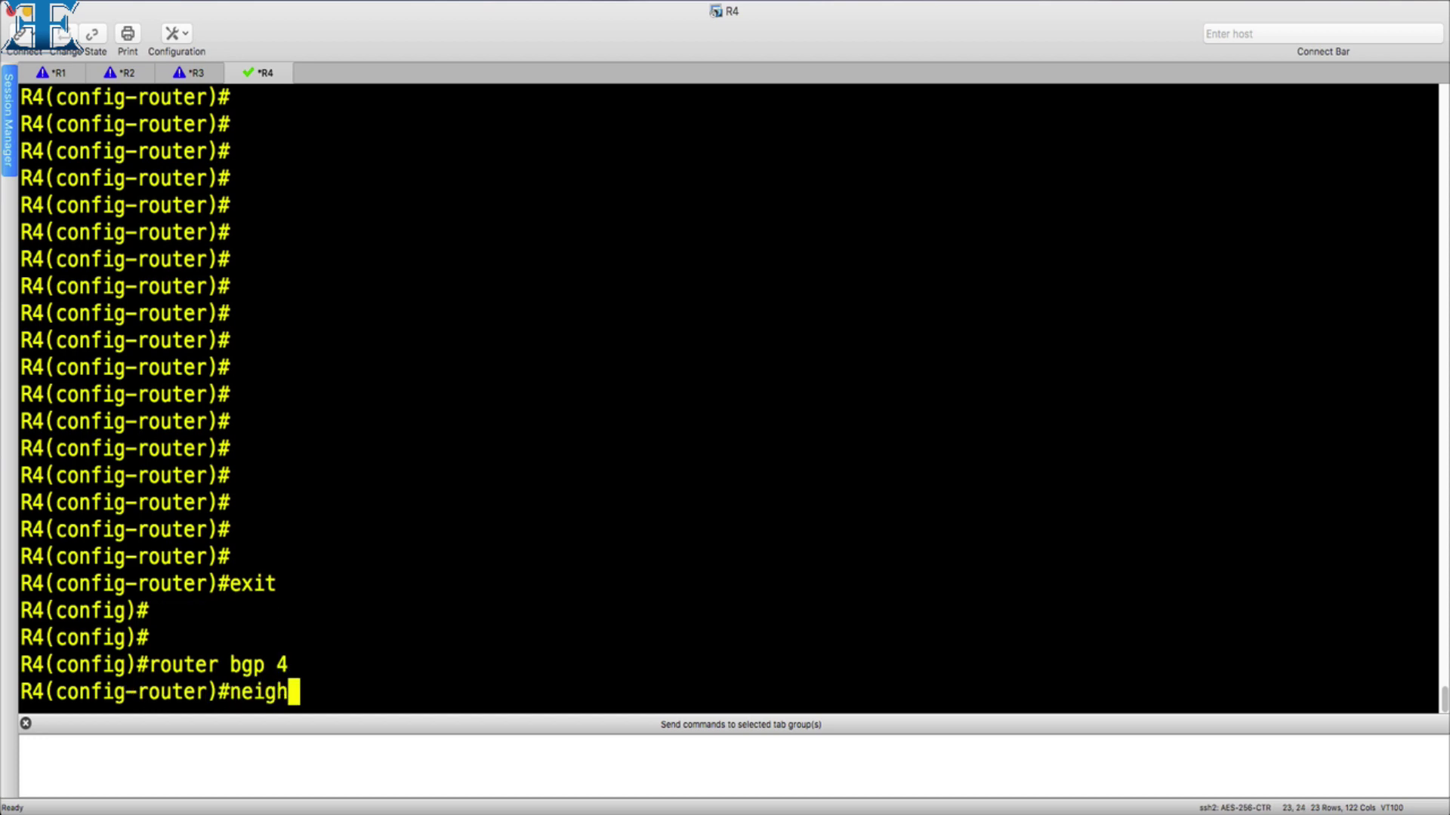
pyautogui.write('h')
pyautogui.press('Tab')
pyautogui.write('10.0.0.1 remote-')
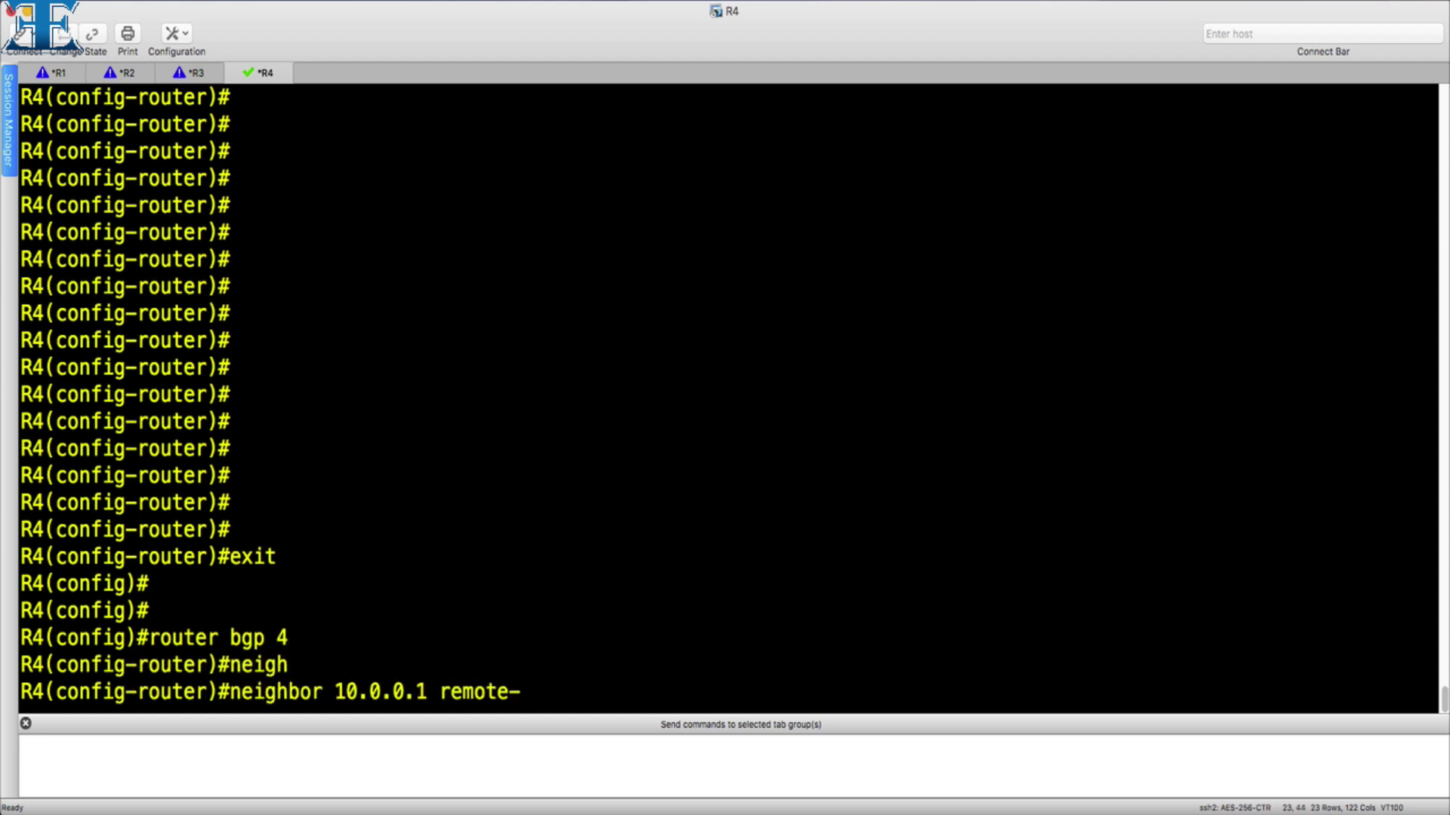
pyautogui.press('Tab')
pyautogui.write('1')
pyautogui.press('Return')
# Add BGP neighbor 10.0.0.2 with remote AS 2 on R4.
pyautogui.press('Up')
pyautogui.press('BackSpace')
pyautogui.write('2')
pyautogui.press('Left')
pyautogui.press('Left')
pyautogui.press('Left')
pyautogui.press('Left')
pyautogui.press('Left')
pyautogui.press('Left')
pyautogui.press('Left')
pyautogui.press('Left')
pyautogui.press('Left')
pyautogui.press('Left')
pyautogui.press('Left')
pyautogui.press('Left')
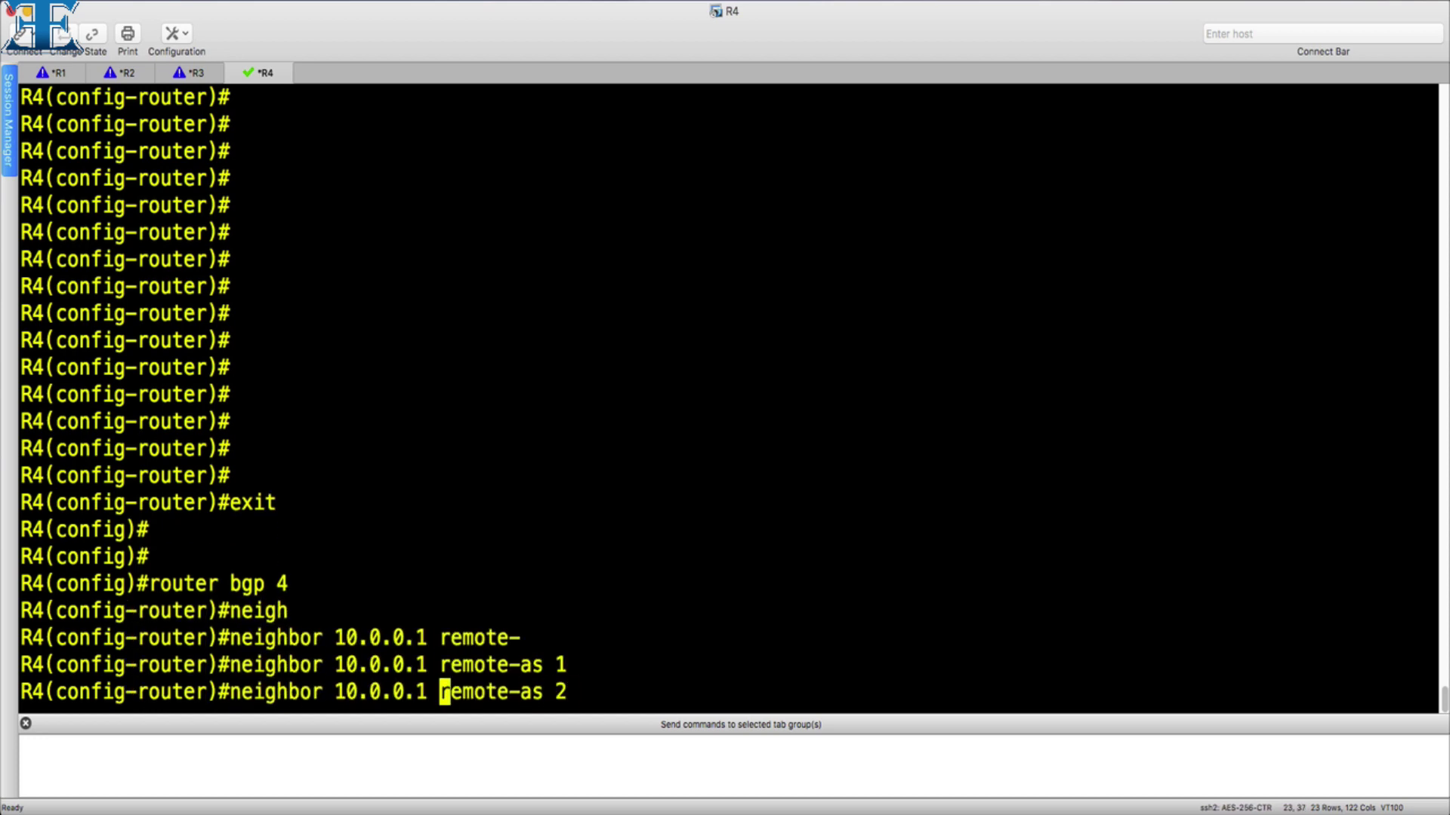
pyautogui.press('BackSpace')
pyautogui.write('2')
pyautogui.press('Return')
# Add BGP neighbor 10.0.0.3 with remote AS 3 on R4.
pyautogui.press('Up')
pyautogui.press('BackSpace')
pyautogui.write('33')
pyautogui.press('Left')
pyautogui.press('Left')
pyautogui.press('Left')
pyautogui.press('Left')
pyautogui.press('Left')
pyautogui.press('Left')
pyautogui.press('Left')
pyautogui.press('Left')
pyautogui.press('Left')
pyautogui.press('Left')
pyautogui.press('Left')
pyautogui.press('Left')
pyautogui.press('BackSpace')
pyautogui.write('3')
pyautogui.press('Return')
# On R4, leave router configuration mode and return to the privileged EXEC prompt.
pyautogui.press('Return')
pyautogui.hotkey('ctrl', 'z')
pyautogui.press('Return')
pyautogui.press('Return')
pyautogui.press('Return')
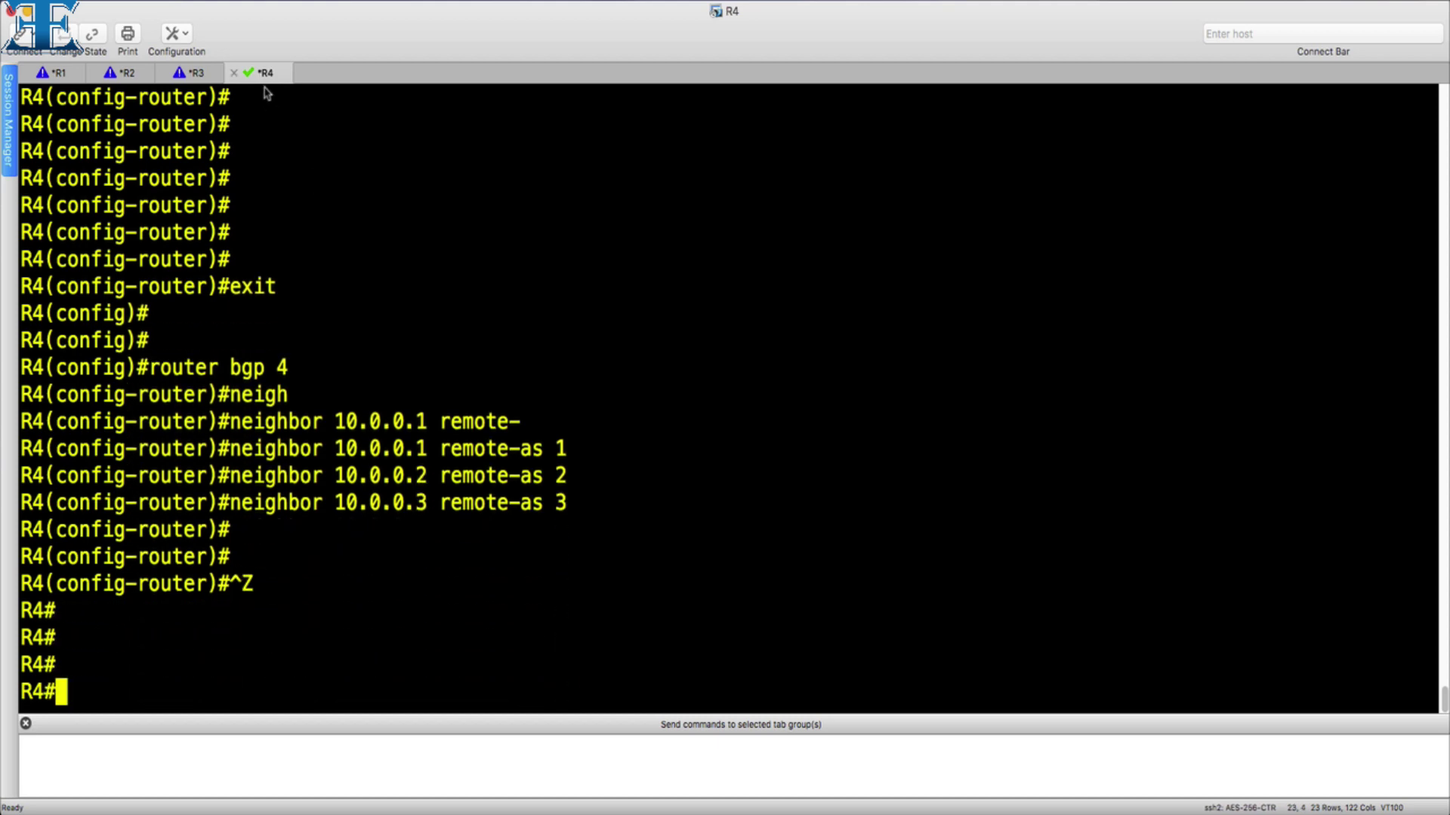
# Switch to R3 and end its configuration mode, returning to the privileged EXEC prompt.
pyautogui.click(189, 73)
pyautogui.press('Return')
pyautogui.press('Return')
pyautogui.press('Return')
pyautogui.press('Return')
pyautogui.hotkey('ctrl', 'z')
pyautogui.press('Return')
pyautogui.press('Return')
pyautogui.press('Return')
pyautogui.press('Return')
pyautogui.press('Return')
# Switch to R2 and end its configuration mode, returning to the privileged EXEC prompt.
pyautogui.click(123, 72)
pyautogui.press('Return')
pyautogui.press('Return')
pyautogui.press('Return')
pyautogui.press('Return')
pyautogui.hotkey('ctrl', 'z')
pyautogui.press('Return')
pyautogui.press('Return')
pyautogui.press('Return')
pyautogui.press('Return')
pyautogui.press('Return')
pyautogui.press('Return')
pyautogui.press('Return')
pyautogui.press('Return')
# Switch to R1, end its configuration mode and clear the terminal with blank prompt lines.
pyautogui.click(58, 73)
pyautogui.press('Return')
pyautogui.press('Return')
pyautogui.hotkey('ctrl', 'z')
pyautogui.press('Return')
pyautogui.press('Return')
pyautogui.press('Return')
pyautogui.press('Return')
pyautogui.press('Return')
pyautogui.press('Return')
pyautogui.press('Return')
pyautogui.press('Return')
pyautogui.press('Return')
pyautogui.press('Return')
pyautogui.press('Return')
pyautogui.press('Return')
pyautogui.press('Return')
pyautogui.press('Return')
pyautogui.press('Return')
pyautogui.press('Return')
pyautogui.press('Return')
pyautogui.press('Return')
pyautogui.press('Return')
pyautogui.press('Return')
# Send show bgp sum to all router sessions at once and examine the neighbor entries on R1, R2, R3 and R4.
pyautogui.write('show bgp sum')
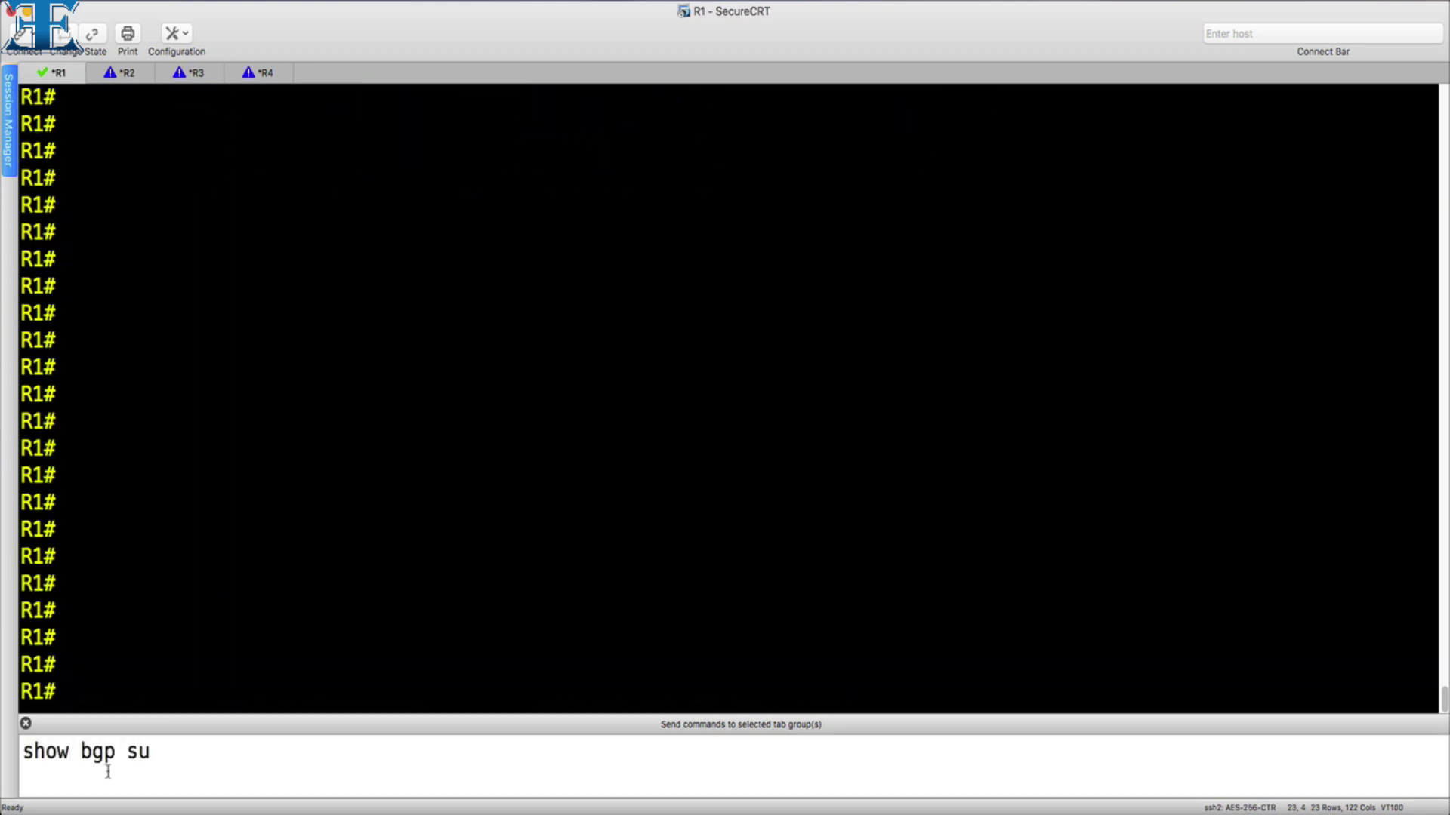
pyautogui.press('Return')
pyautogui.moveTo(21, 604); pyautogui.dragTo(981, 666)
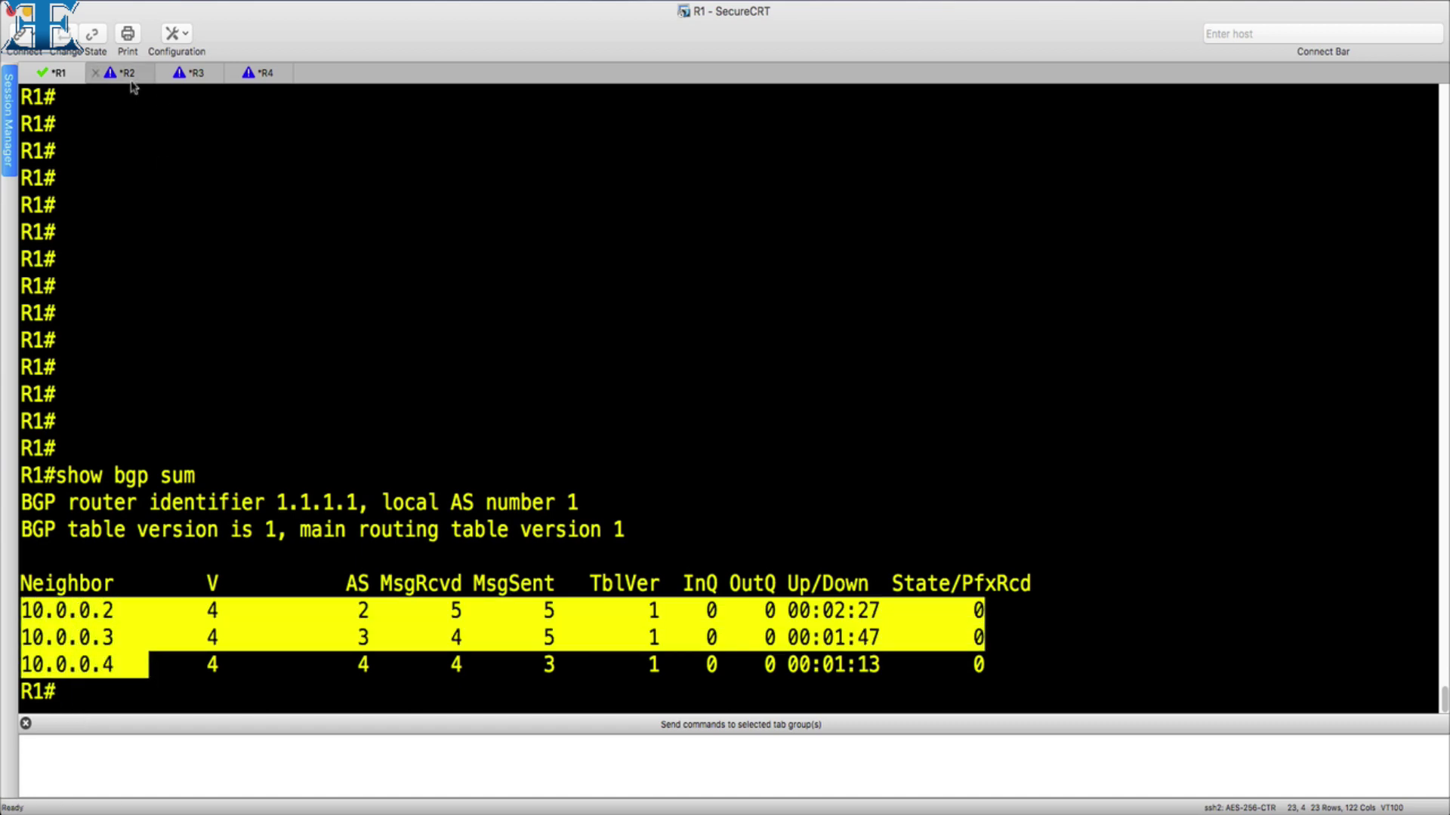
pyautogui.click(120, 73)
pyautogui.moveTo(53, 610); pyautogui.dragTo(981, 666)
pyautogui.click(188, 73)
pyautogui.moveTo(89, 584); pyautogui.dragTo(114, 666)
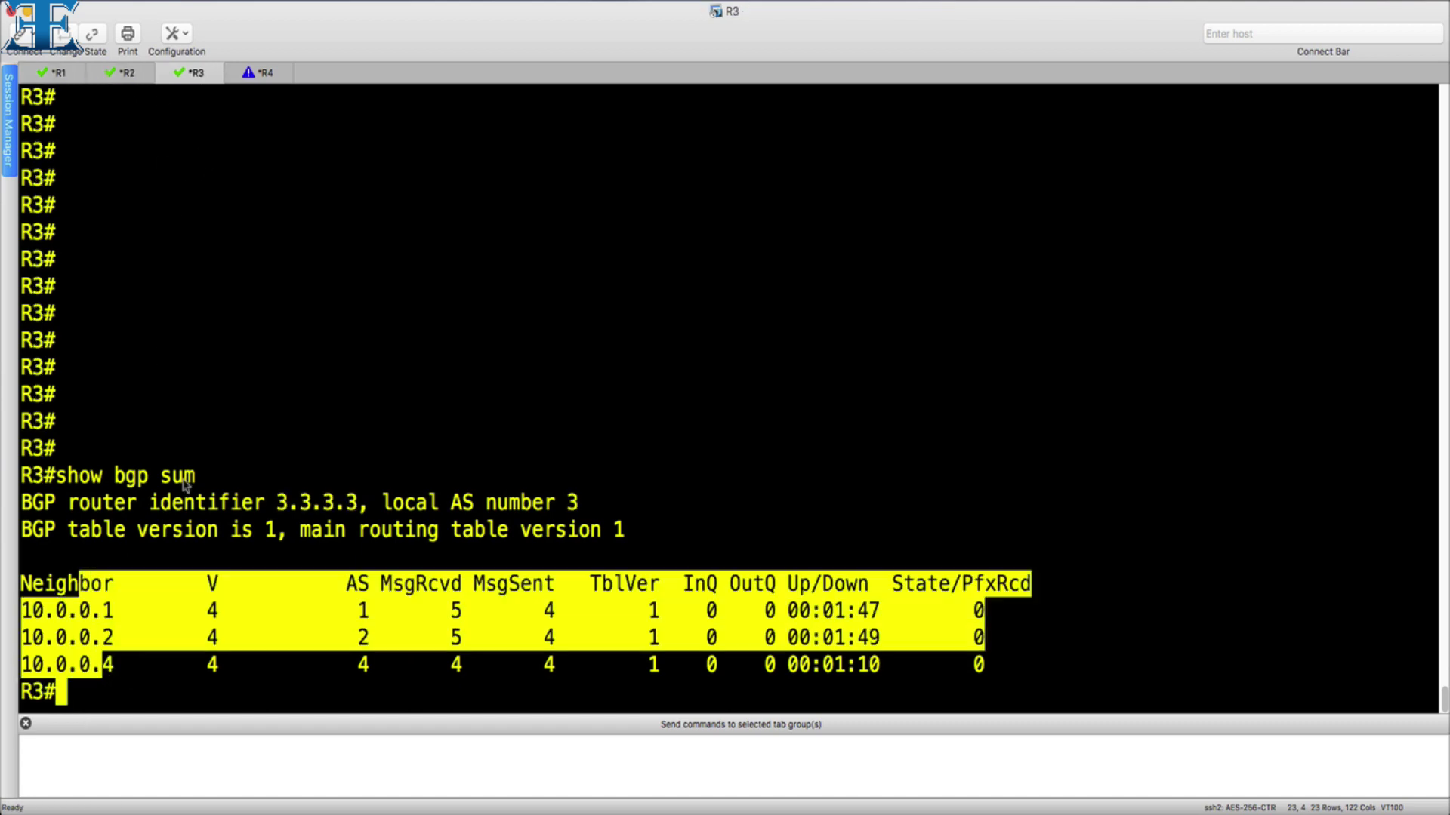
pyautogui.click(258, 73)
pyautogui.moveTo(90, 584); pyautogui.dragTo(113, 666)
pyautogui.click(199, 771)
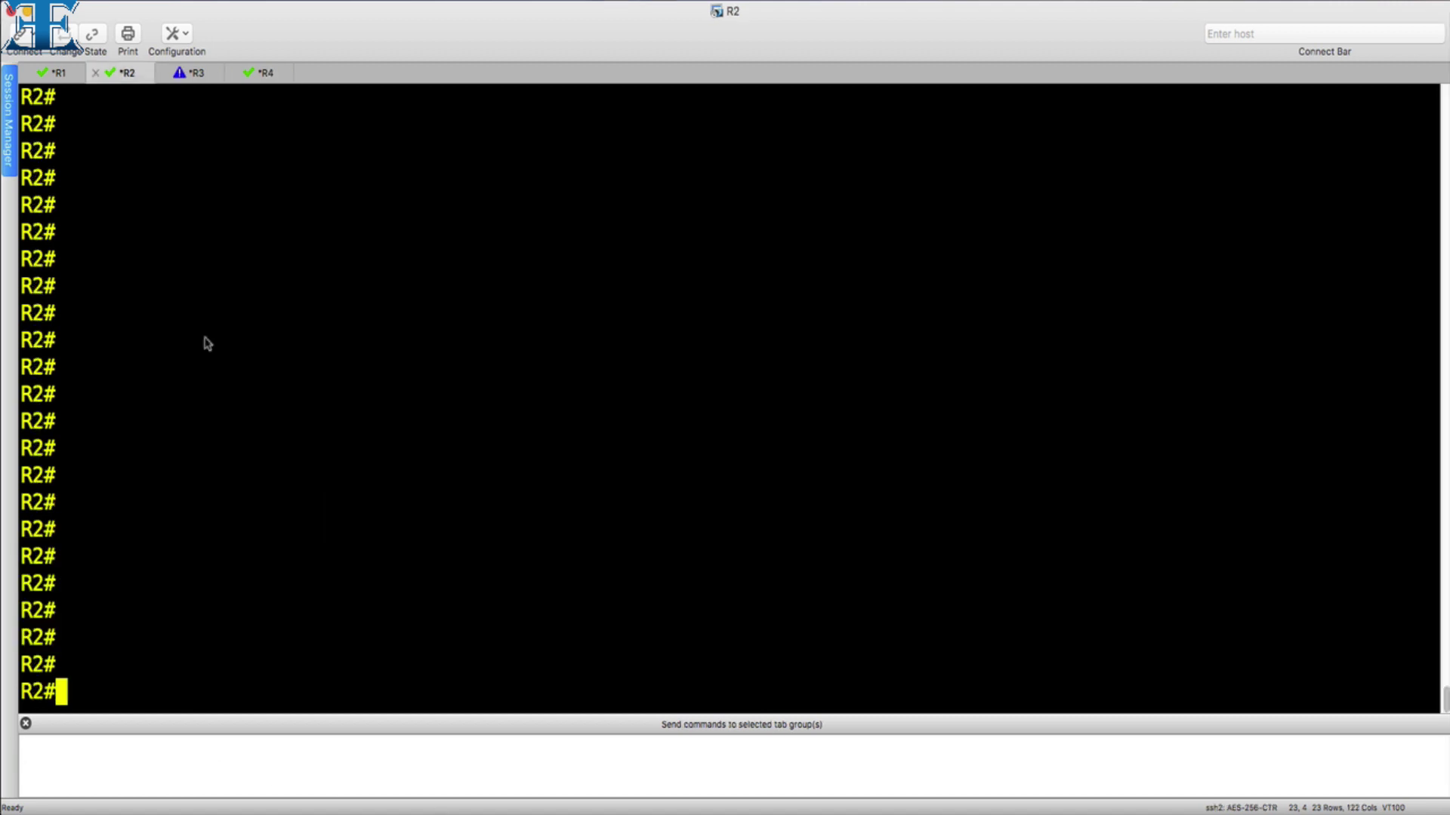
# On R2, enter global configuration mode and open the BGP configuration for AS 2.
pyautogui.write('conf t')
pyautogui.press('Return')
pyautogui.write('router bgp 2')
pyautogui.press('Return')
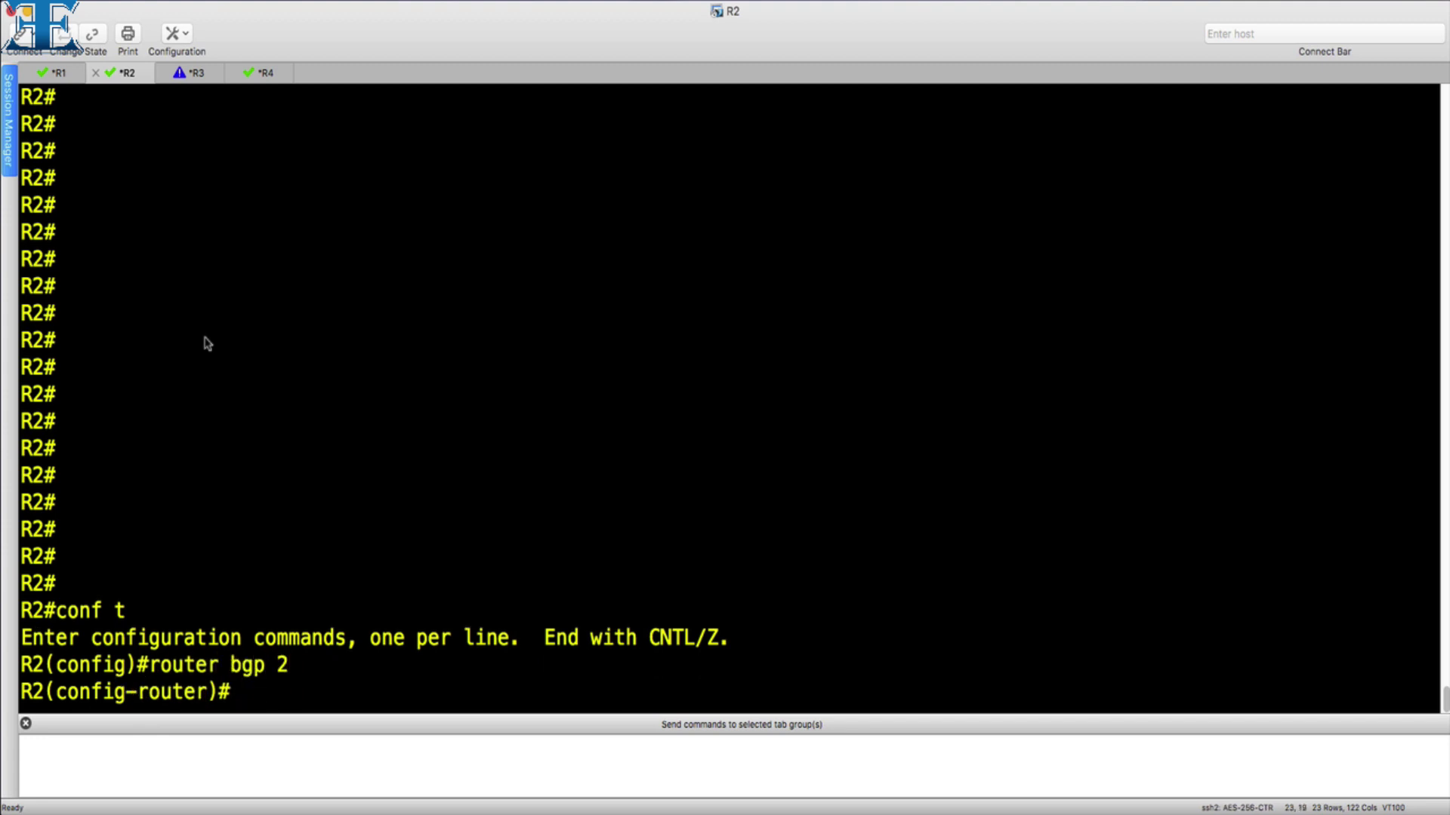
# Enable inbound soft-reconfiguration for BGP neighbor 10.0.0.1 on R2.
pyautogui.write('neigh')
pyautogui.press('Tab')
pyautogui.write('10.')
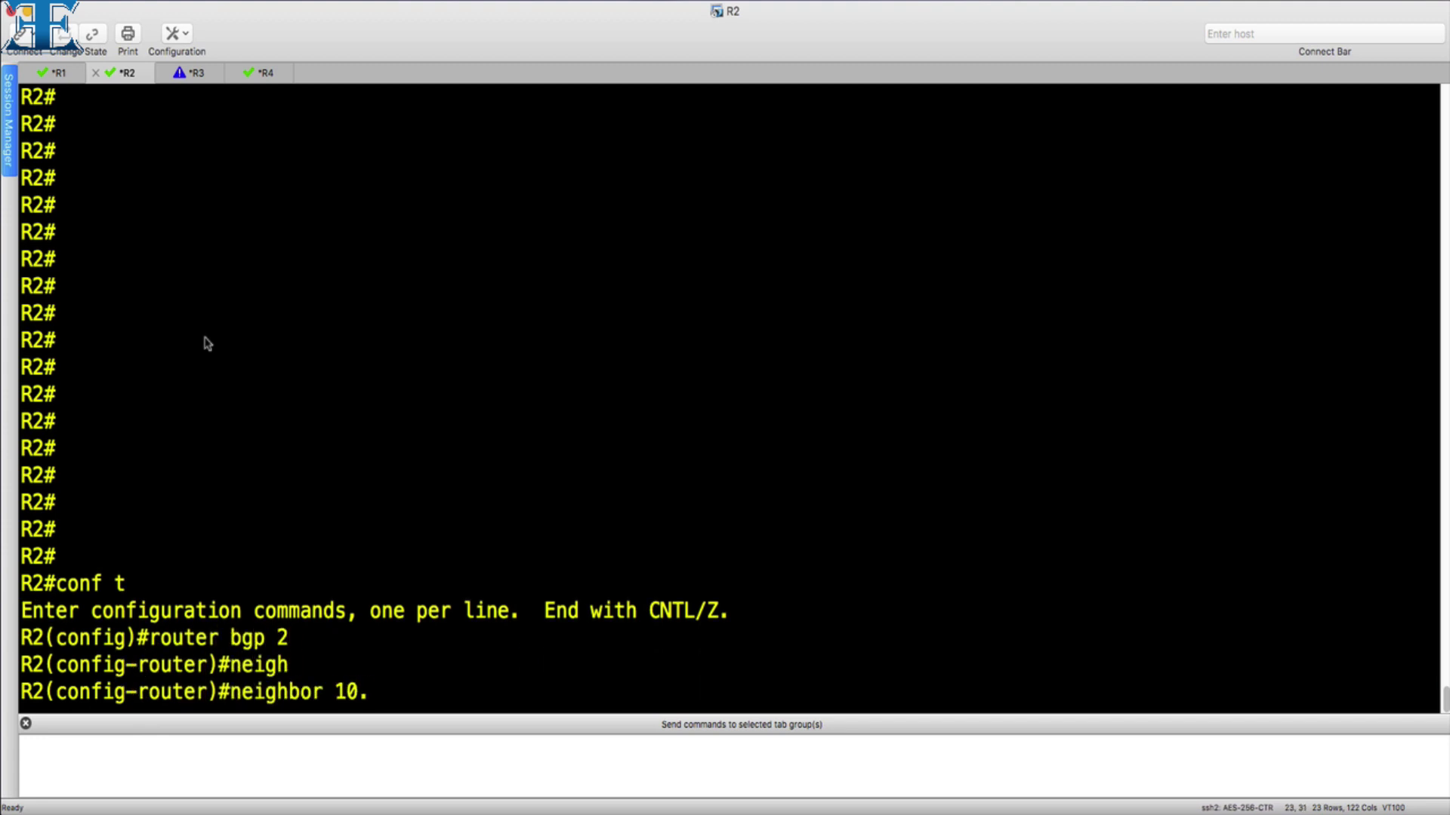
pyautogui.write('0.0.0')
pyautogui.press('BackSpace')
pyautogui.write('1 soft-r')
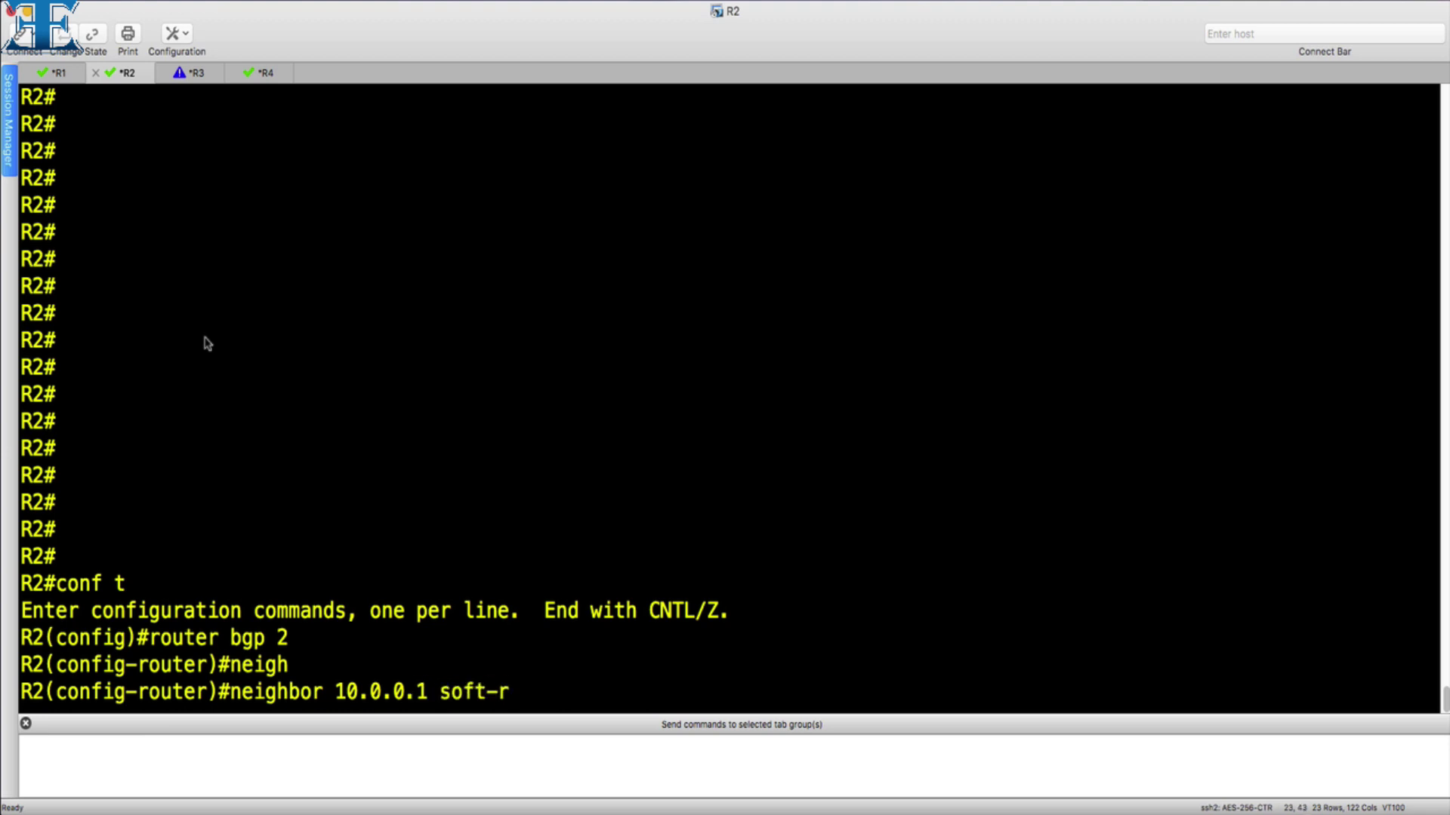
pyautogui.write('e')
pyautogui.press('Tab')
pyautogui.write('in')
pyautogui.press('Tab')
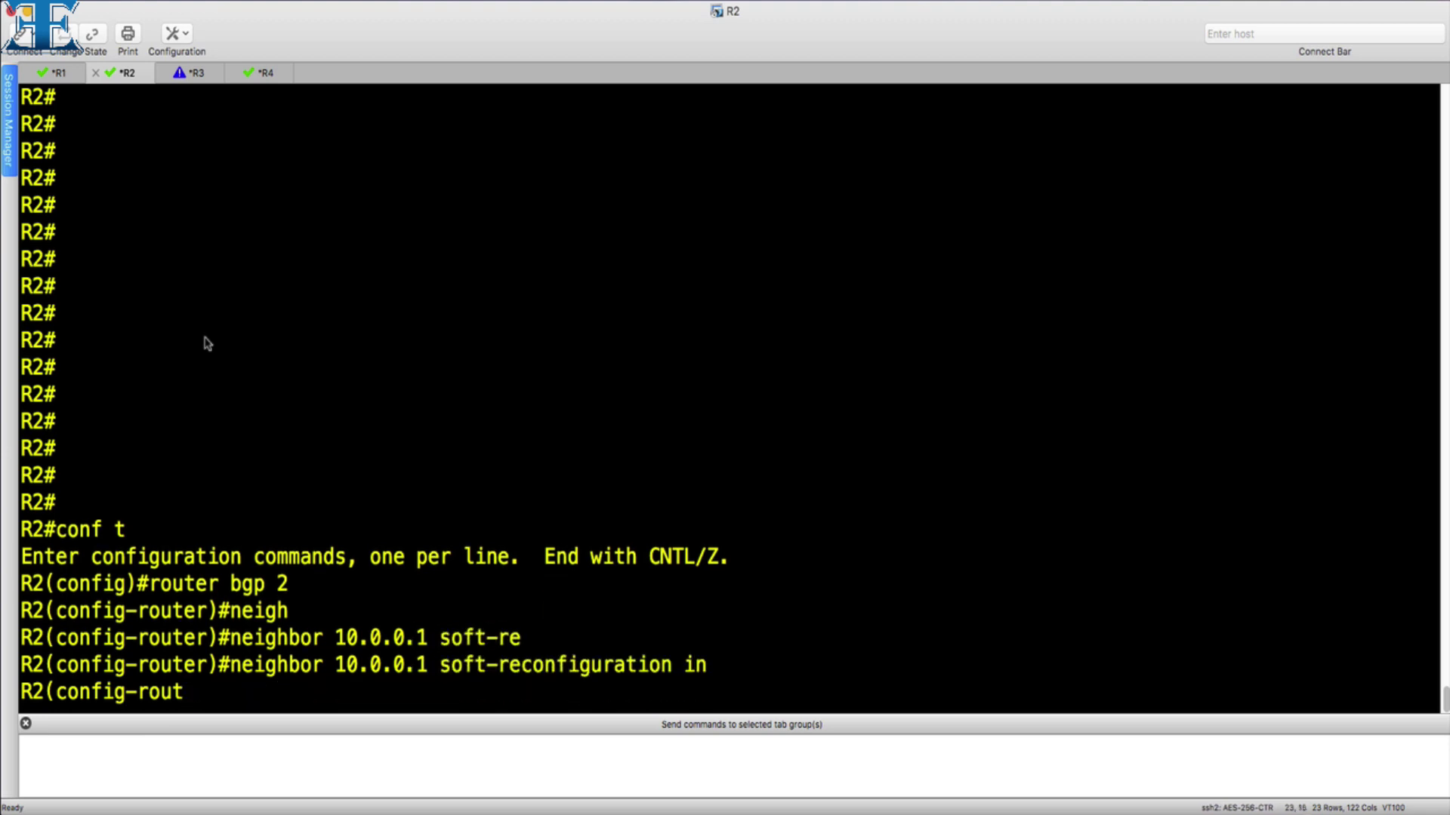
pyautogui.press('Return')
pyautogui.moveTo(231, 664); pyautogui.dragTo(776, 664)
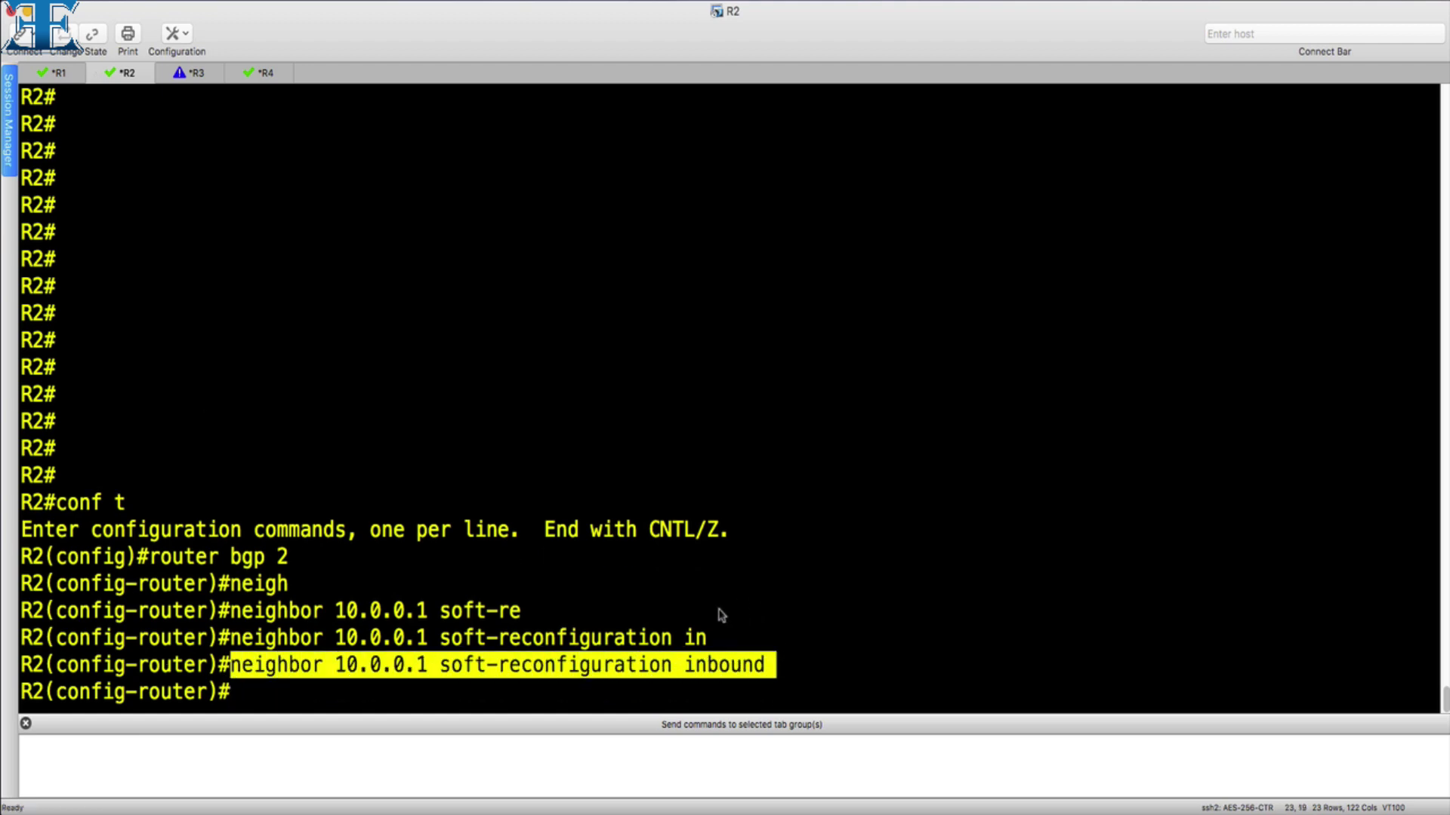
pyautogui.click(679, 574)
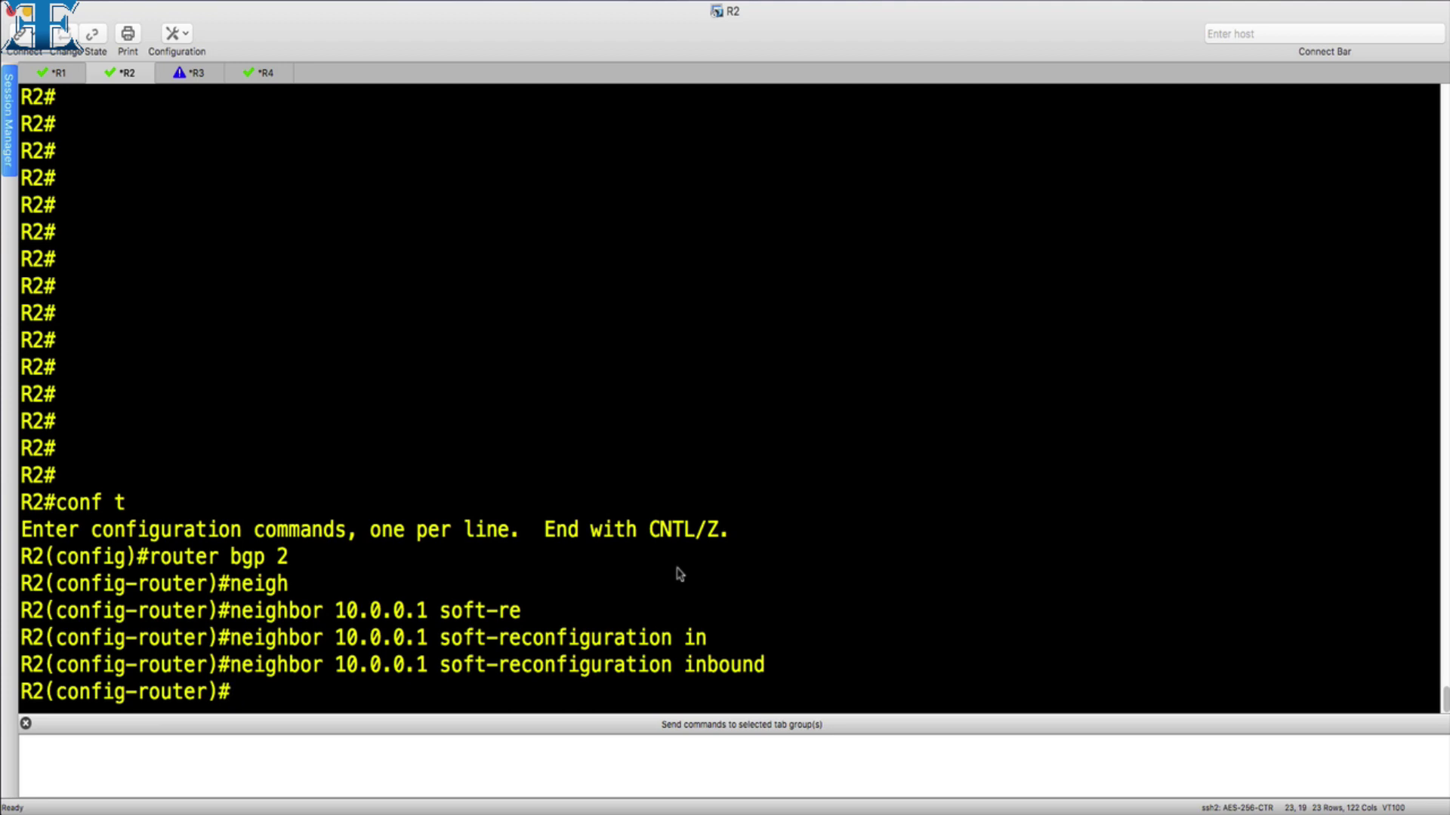
pyautogui.click(1221, 3)
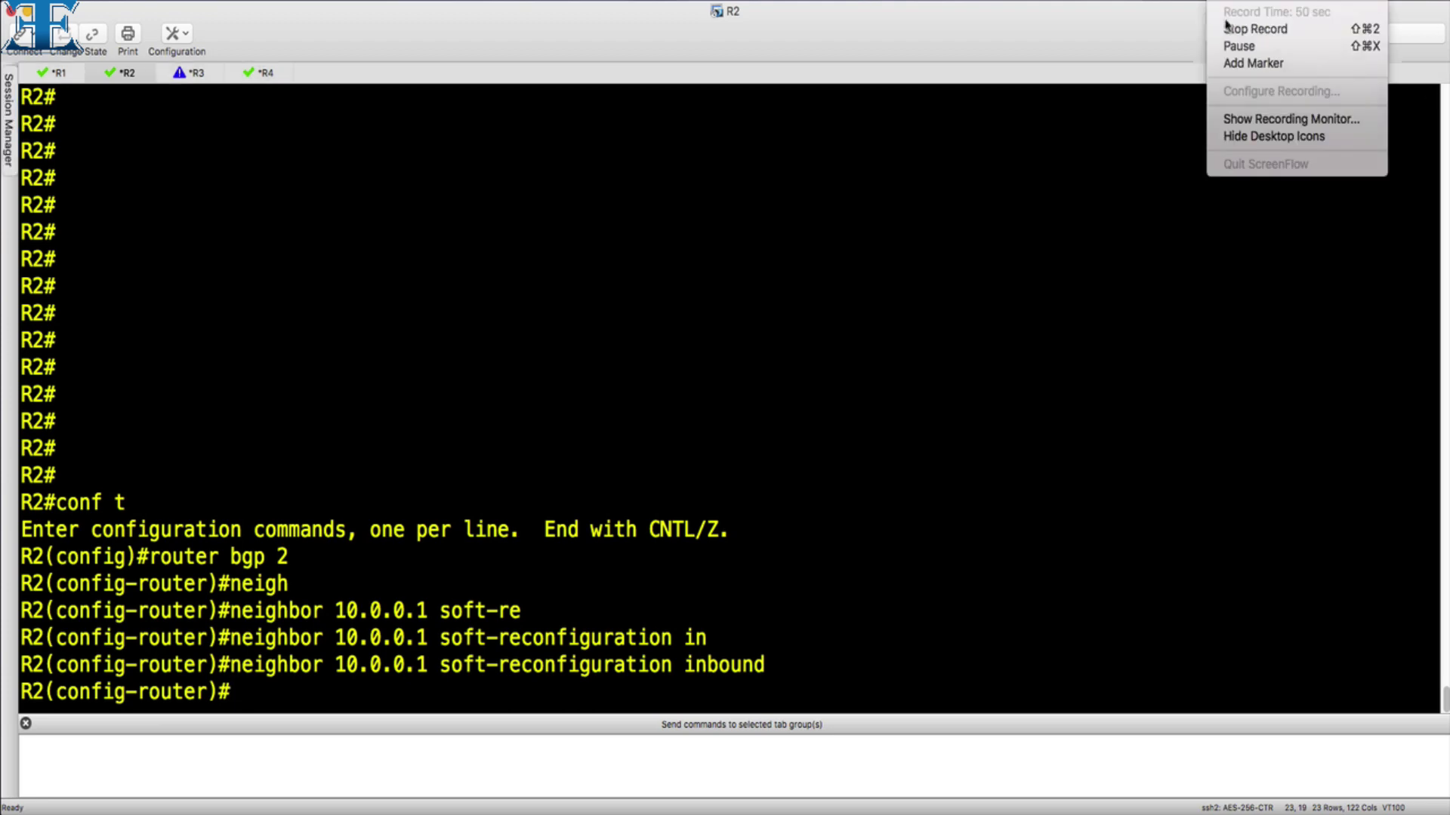
pyautogui.click(1238, 32)
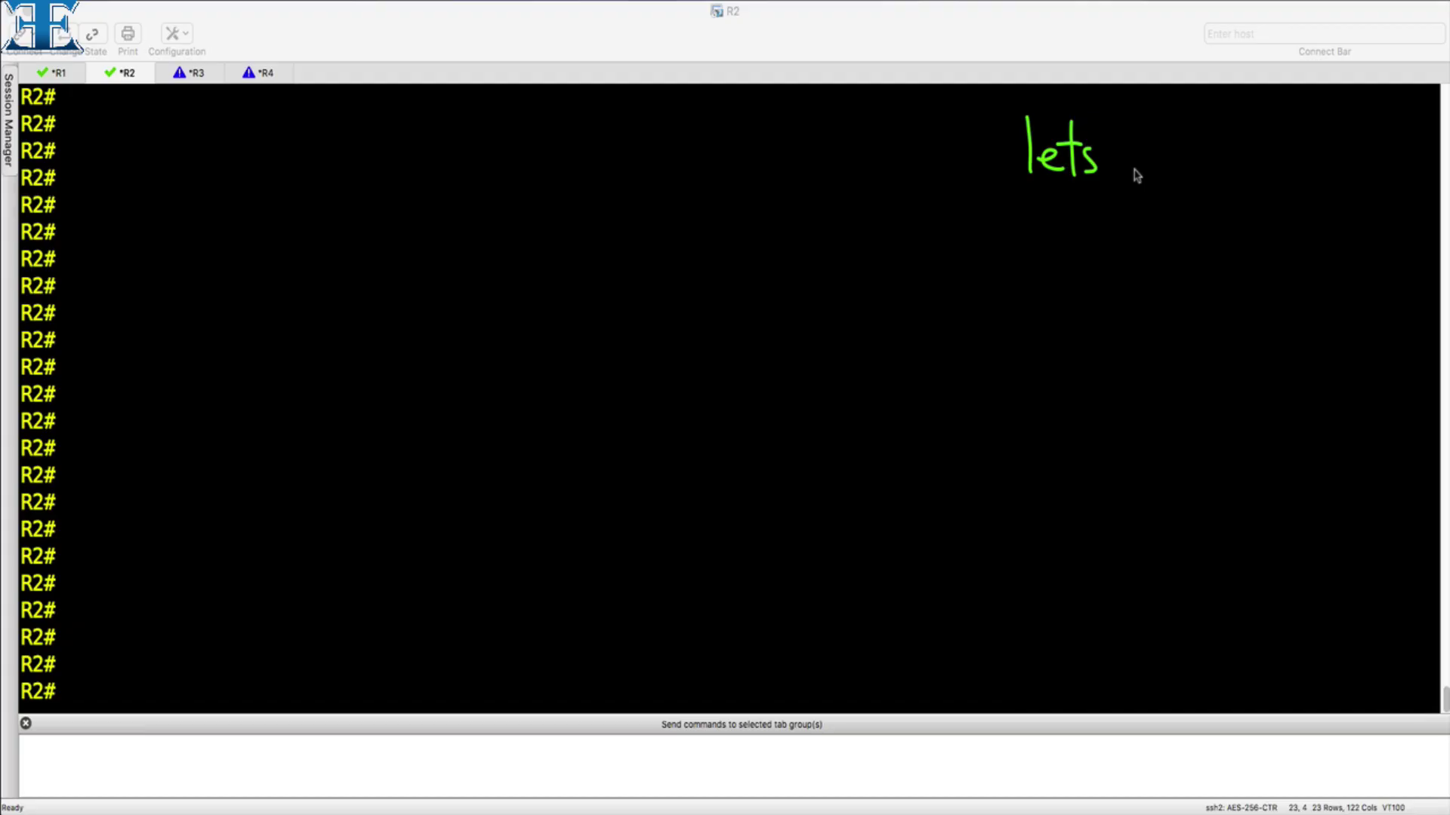
pyautogui.moveTo(1133, 174)
pyautogui.mouseDown()
pyautogui.moveTo(1186, 176)
pyautogui.moveTo(1217, 128)
pyautogui.moveTo(1255, 180)
pyautogui.moveTo(1281, 182)
pyautogui.mouseUp()
pyautogui.moveTo(1327, 140)
pyautogui.mouseDown()
pyautogui.moveTo(1329, 162)
pyautogui.moveTo(1359, 172)
pyautogui.mouseUp()
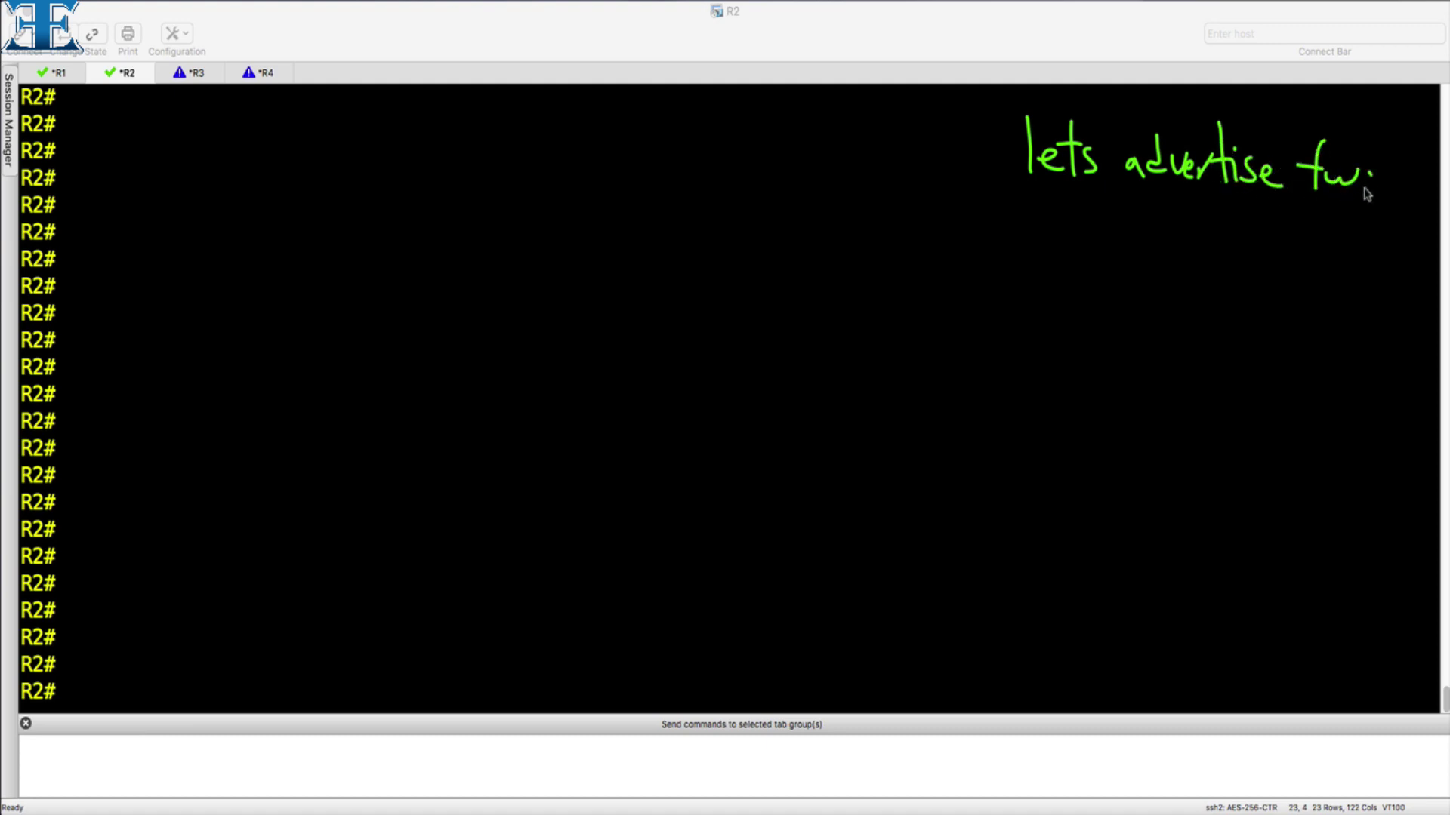
pyautogui.moveTo(1051, 237)
pyautogui.mouseDown()
pyautogui.moveTo(1178, 261)
pyautogui.moveTo(1251, 254)
pyautogui.mouseUp()
pyautogui.moveTo(1318, 216)
pyautogui.mouseDown()
pyautogui.moveTo(1295, 249)
pyautogui.moveTo(1380, 272)
pyautogui.mouseUp()
pyautogui.moveTo(1020, 304); pyautogui.dragTo(1059, 328)
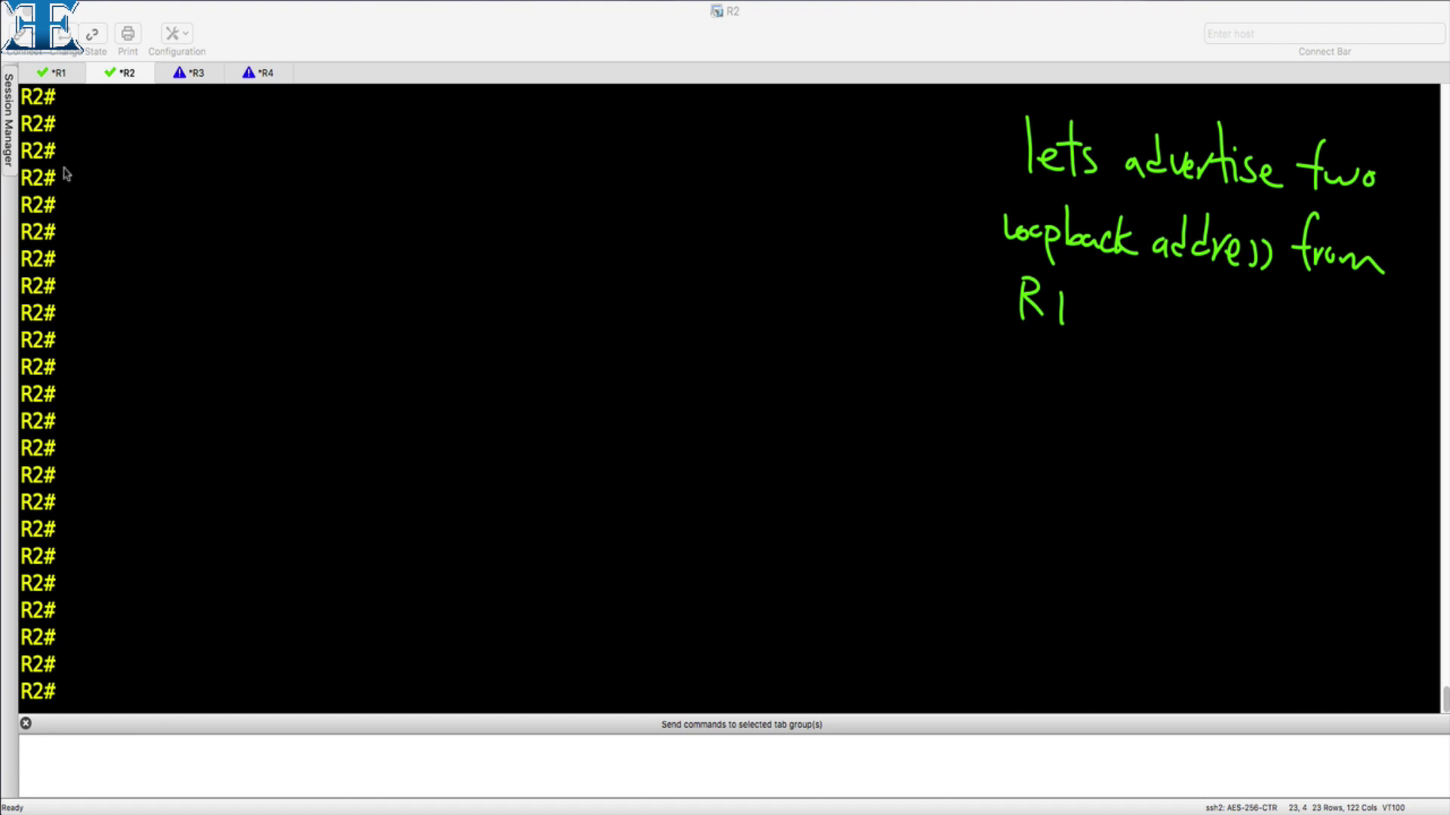
# On R1, list the brief IP interface status and examine the two loopback addresses.
pyautogui.click(57, 73)
pyautogui.write('sh ip int br')
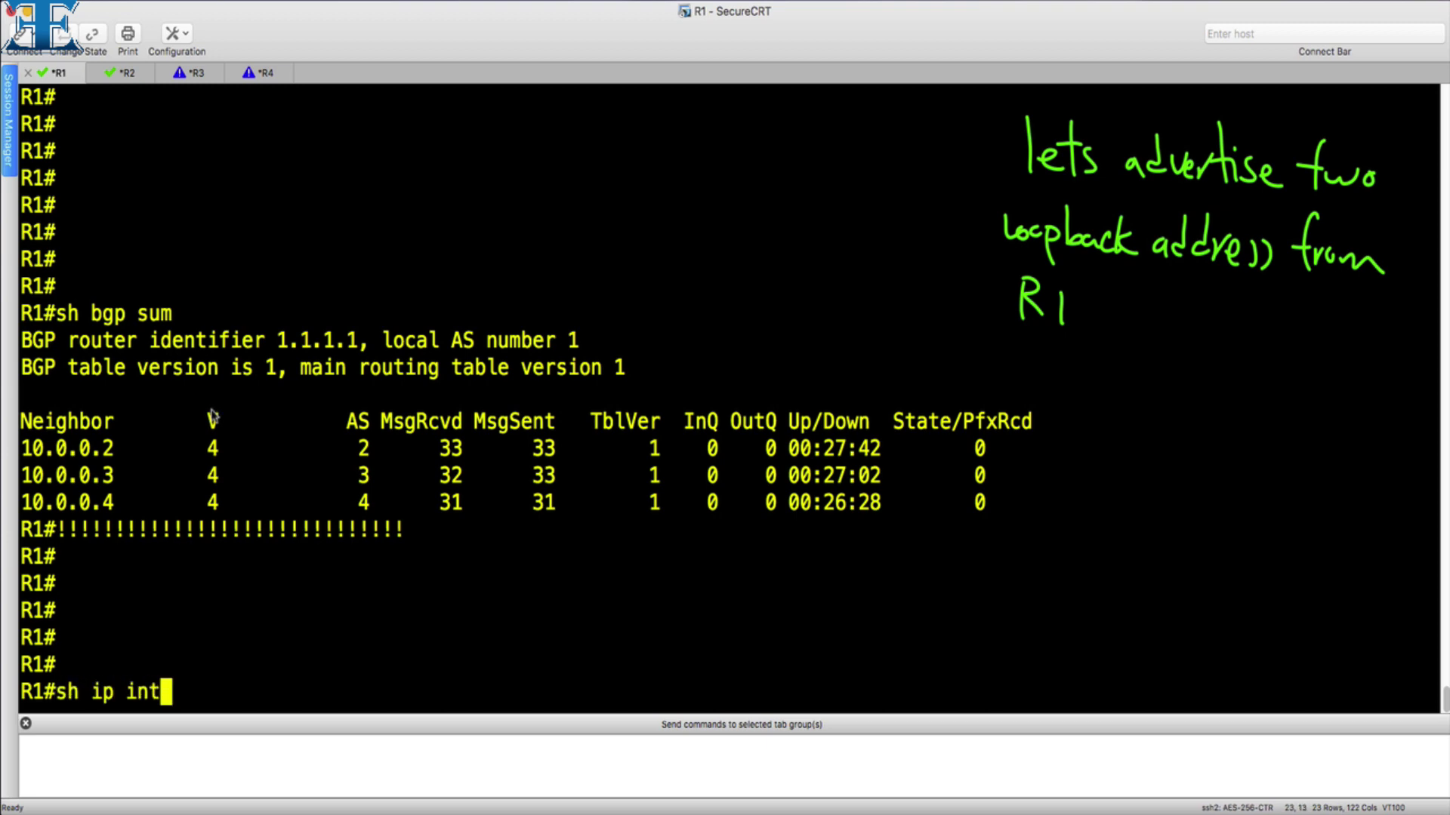
pyautogui.press('Tab')
pyautogui.press('Return')
pyautogui.moveTo(103, 638); pyautogui.dragTo(420, 689)
# Show the router section of R1's running configuration to review its BGP settings.
pyautogui.write('sh ru')
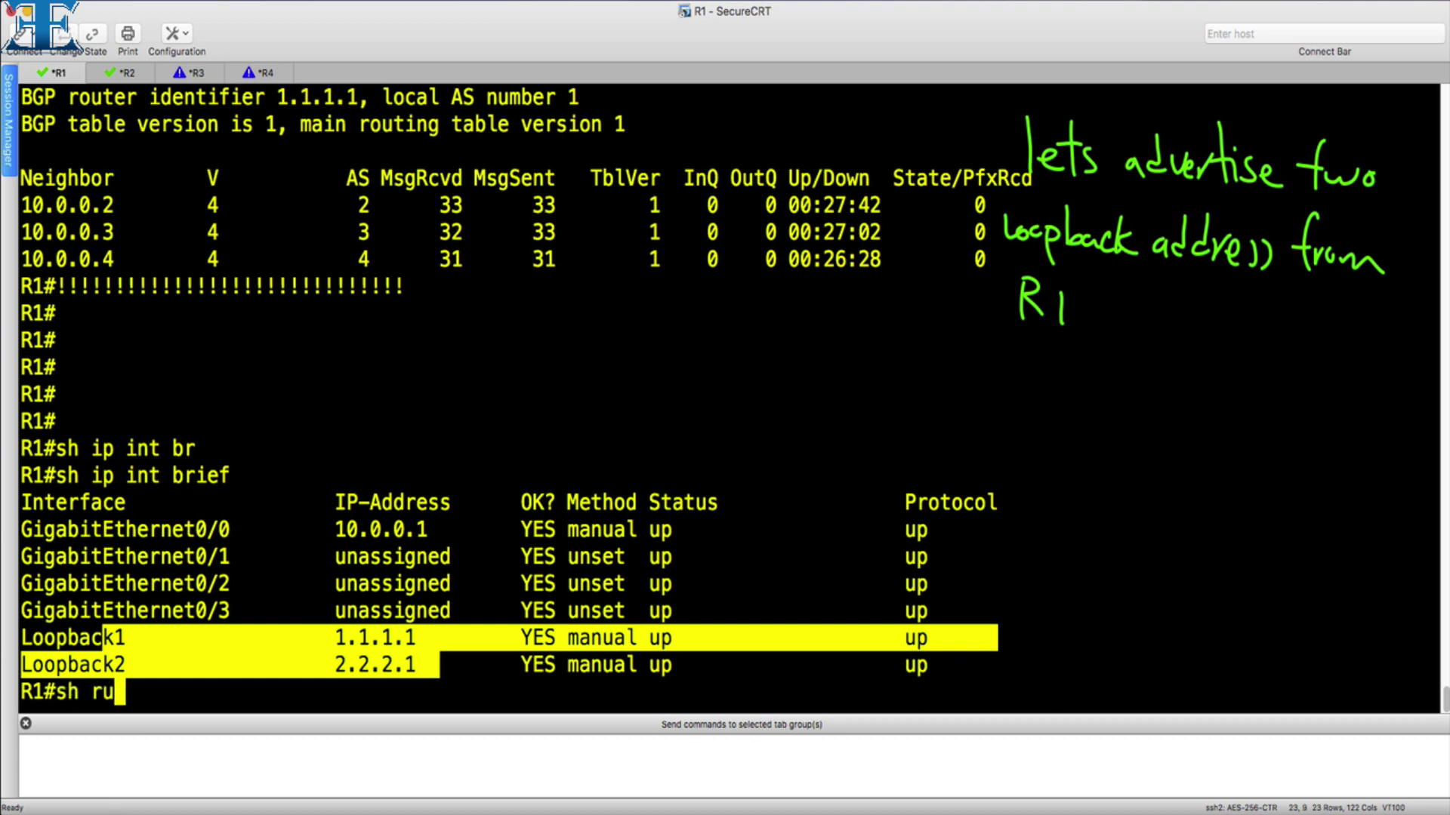
pyautogui.write('n | sec router')
pyautogui.press('Return')
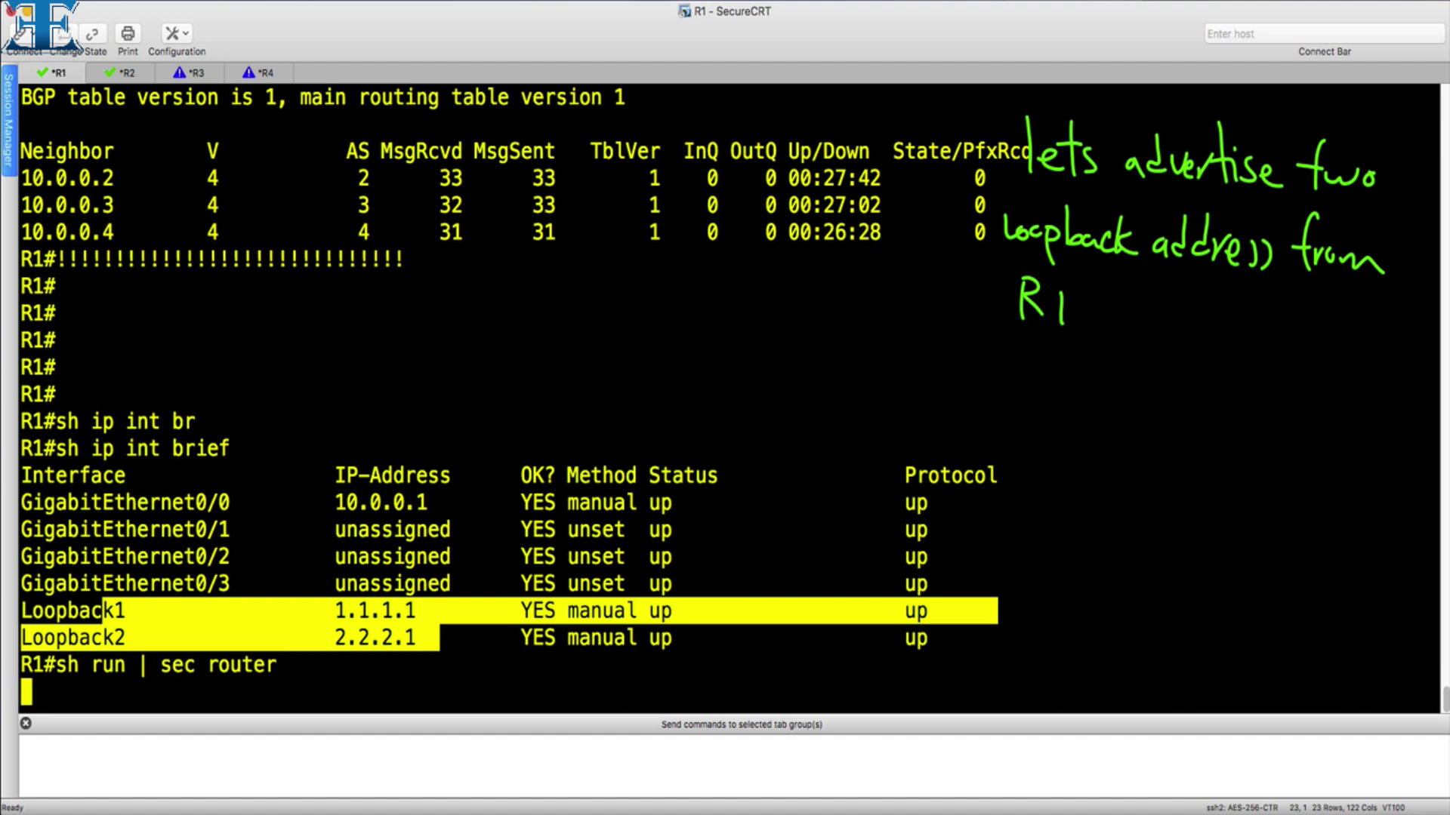
pyautogui.press('Return')
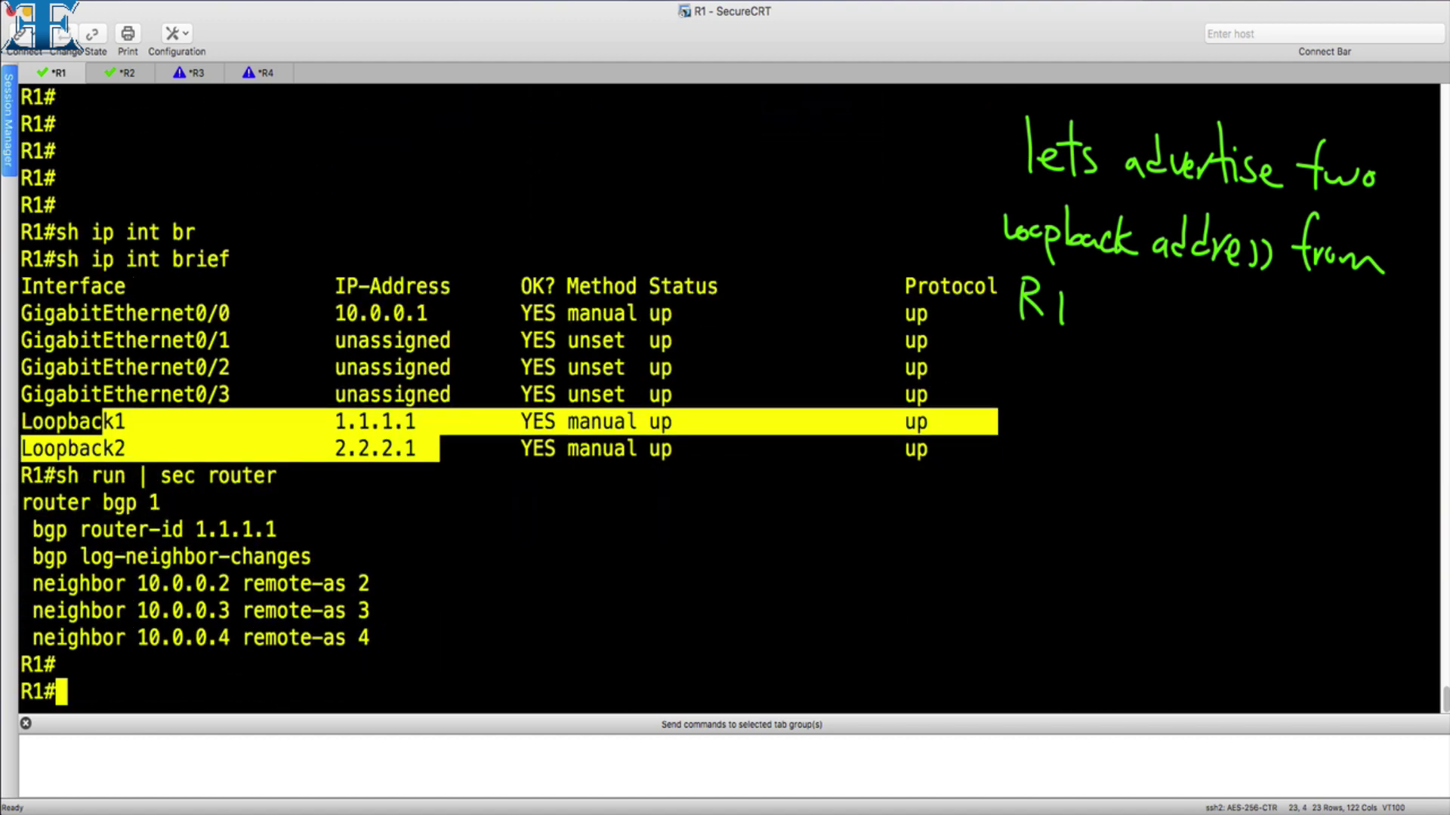
pyautogui.click(216, 709)
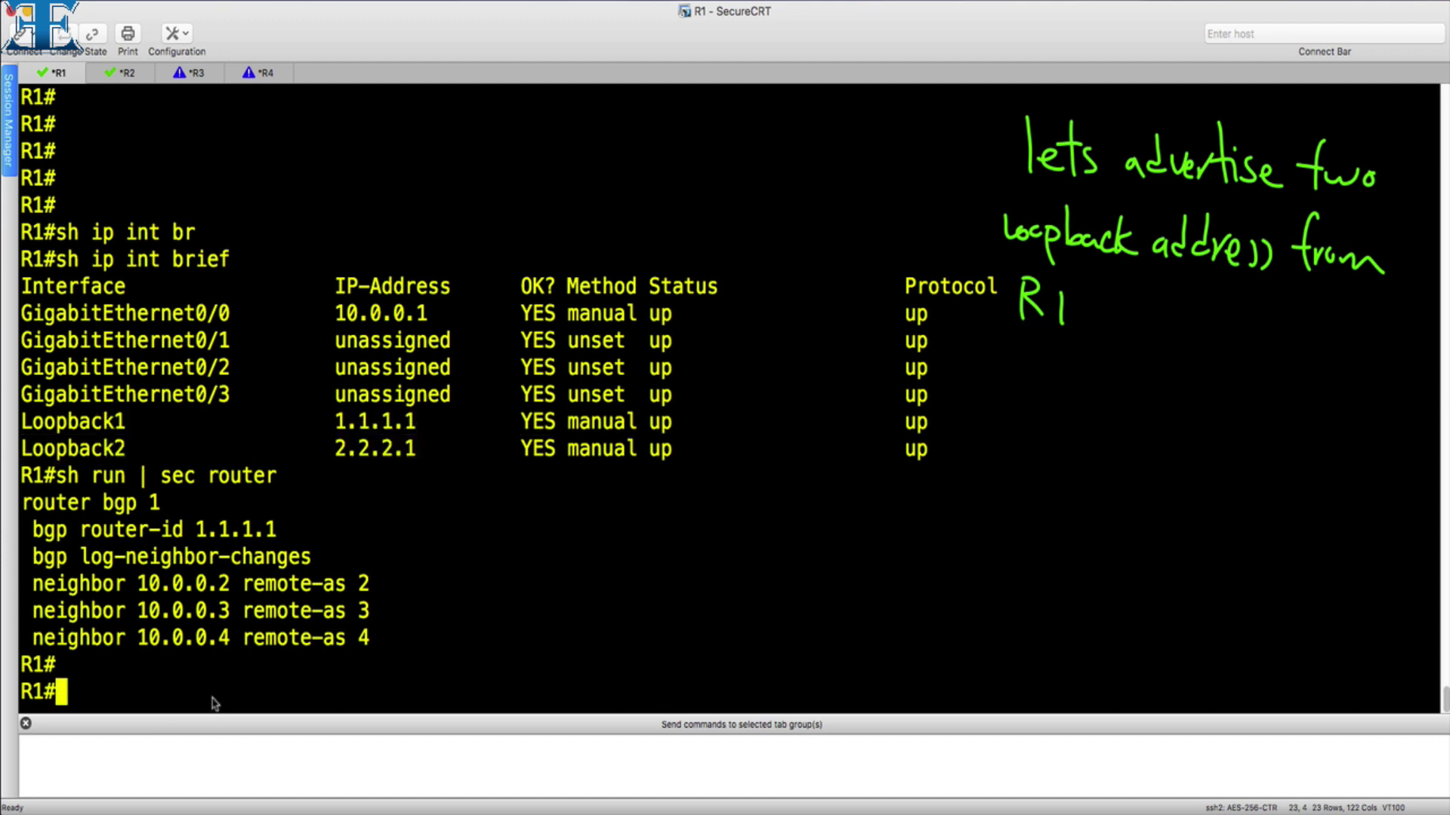
# On R1, enter global configuration mode and open the BGP configuration for AS 1.
pyautogui.write('conf t')
pyautogui.press('Return')
pyautogui.write('router bgp')
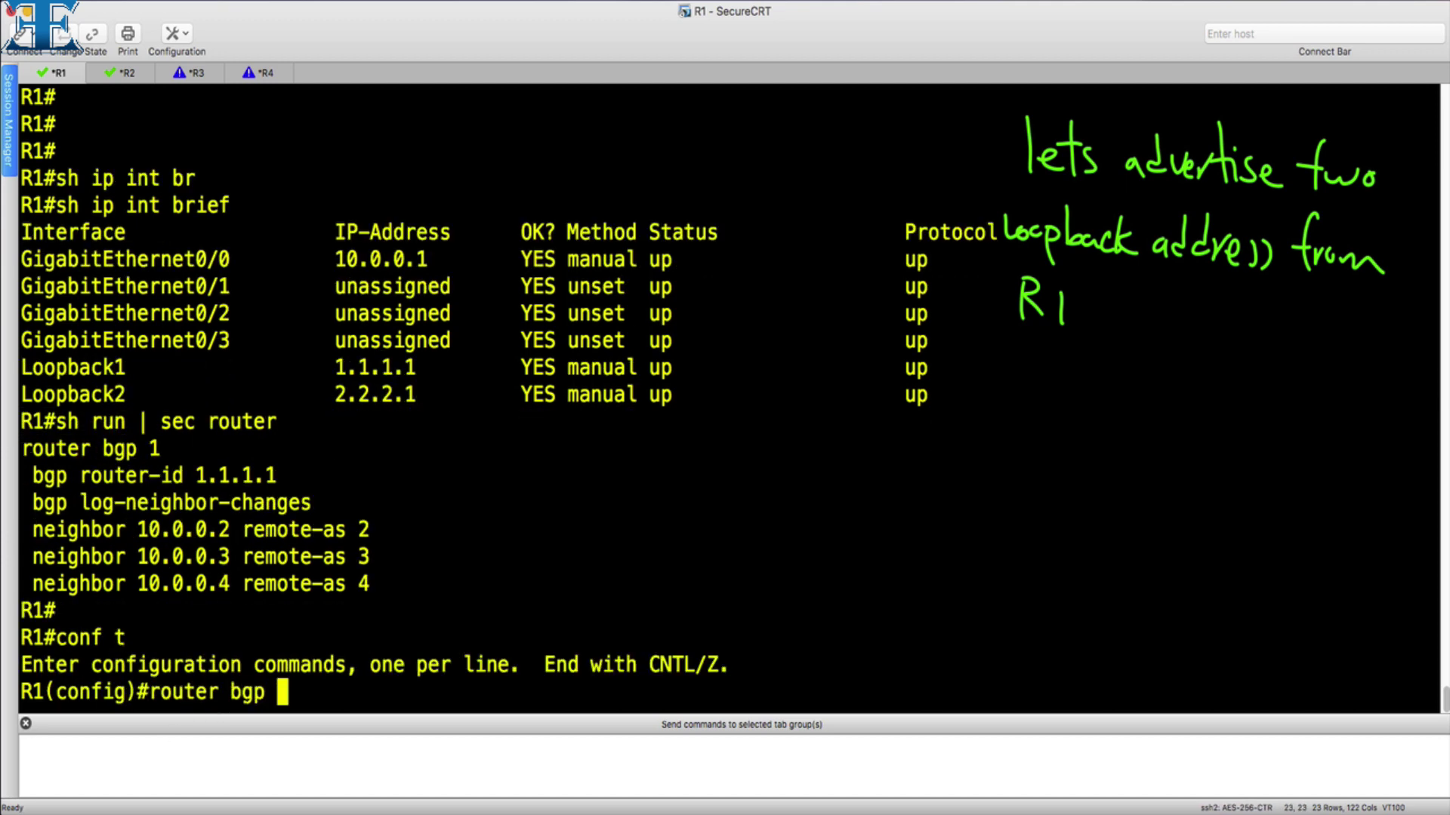
pyautogui.write(' 1')
pyautogui.press('Return')
# Advertise network 1.1.1.0 with mask 255.255.255.0 in BGP on R1.
pyautogui.write('netw')
pyautogui.press('Tab')
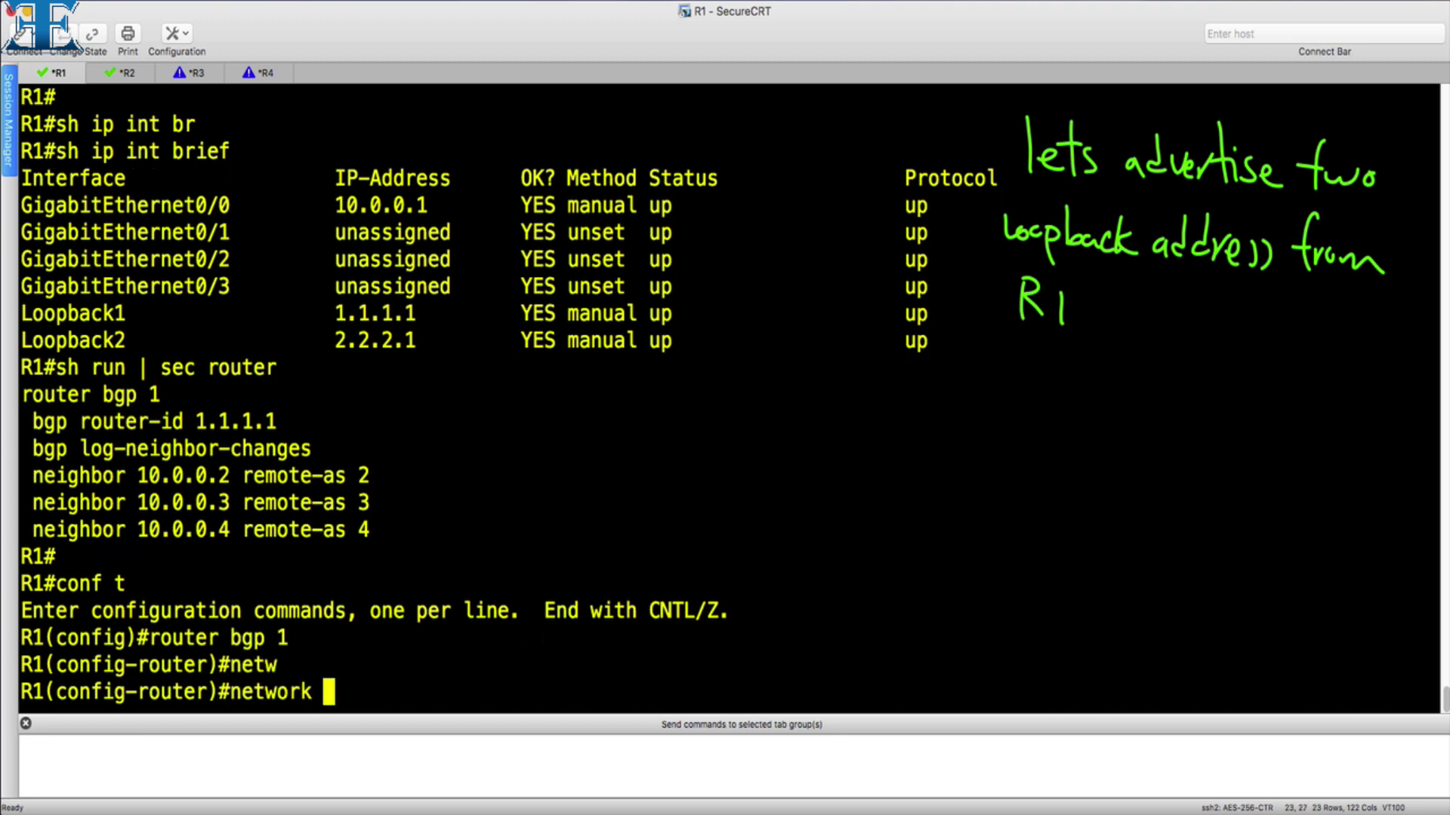
pyautogui.write('1.1.1.0')
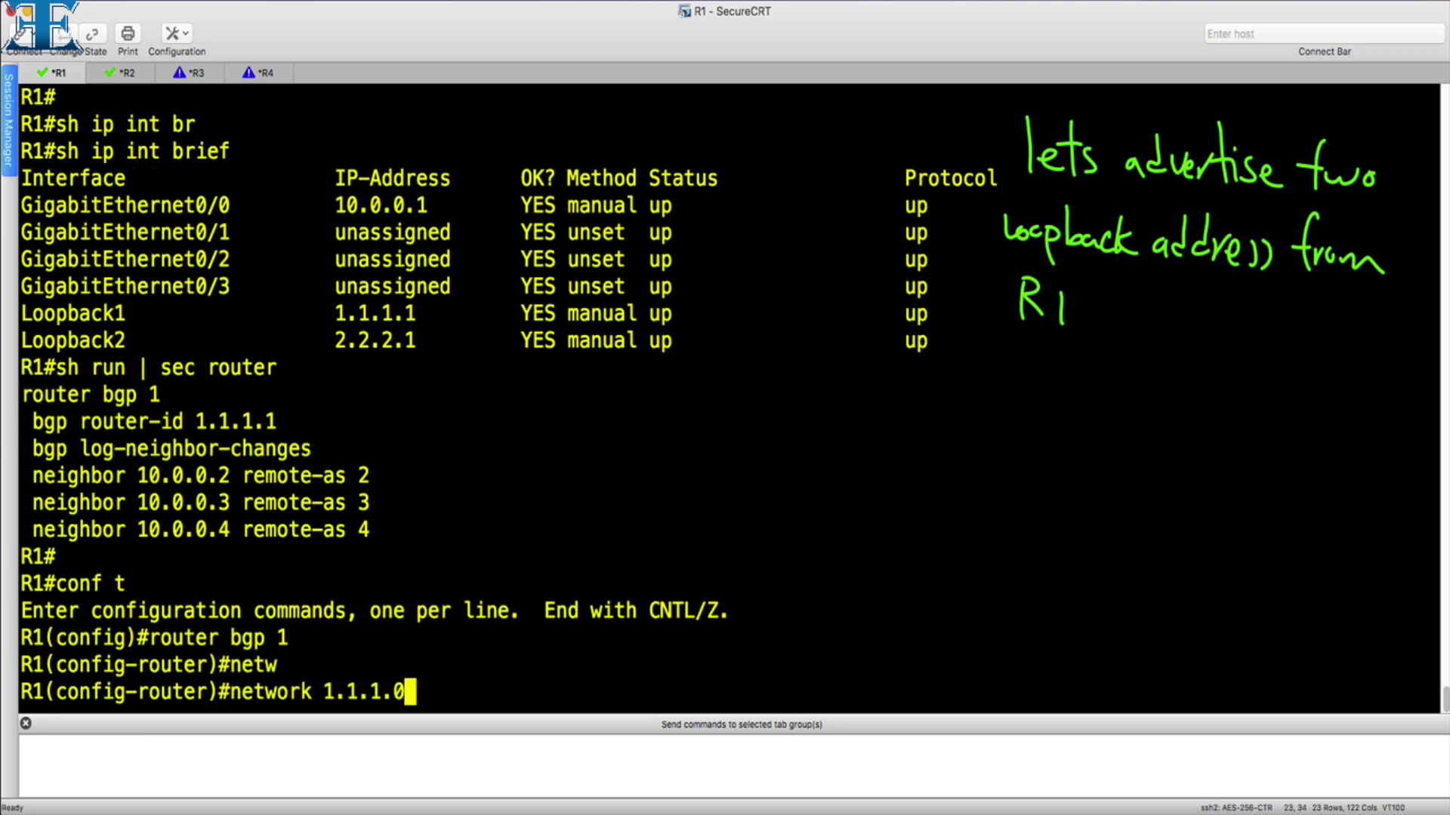
pyautogui.write(' mask 255.25')
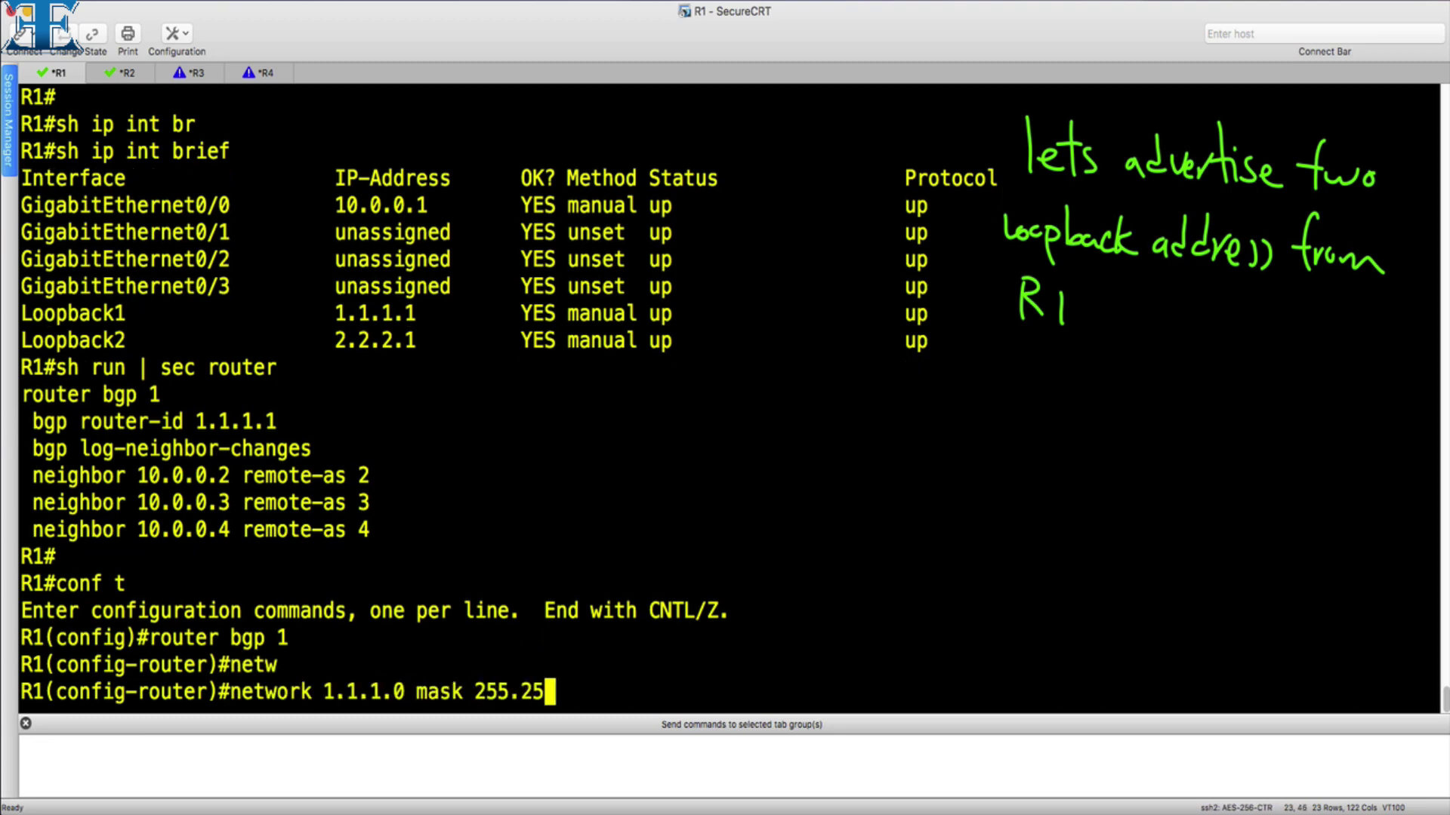
pyautogui.write('5.255.0')
pyautogui.press('Return')
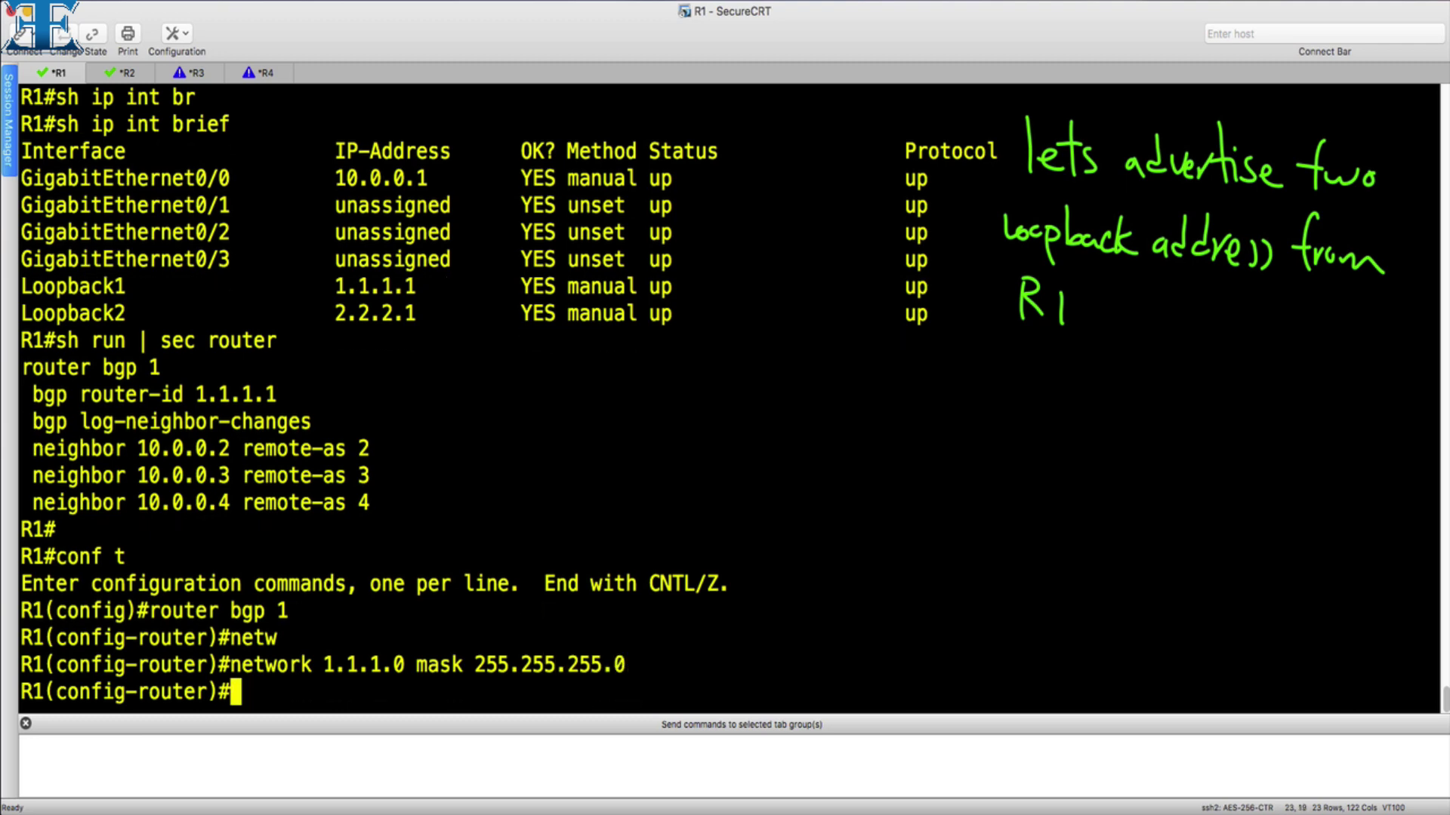
# Advertise network 2.2.2.0 with mask 255.255.255.0 in BGP on R1.
pyautogui.write('netw')
pyautogui.press('Tab')
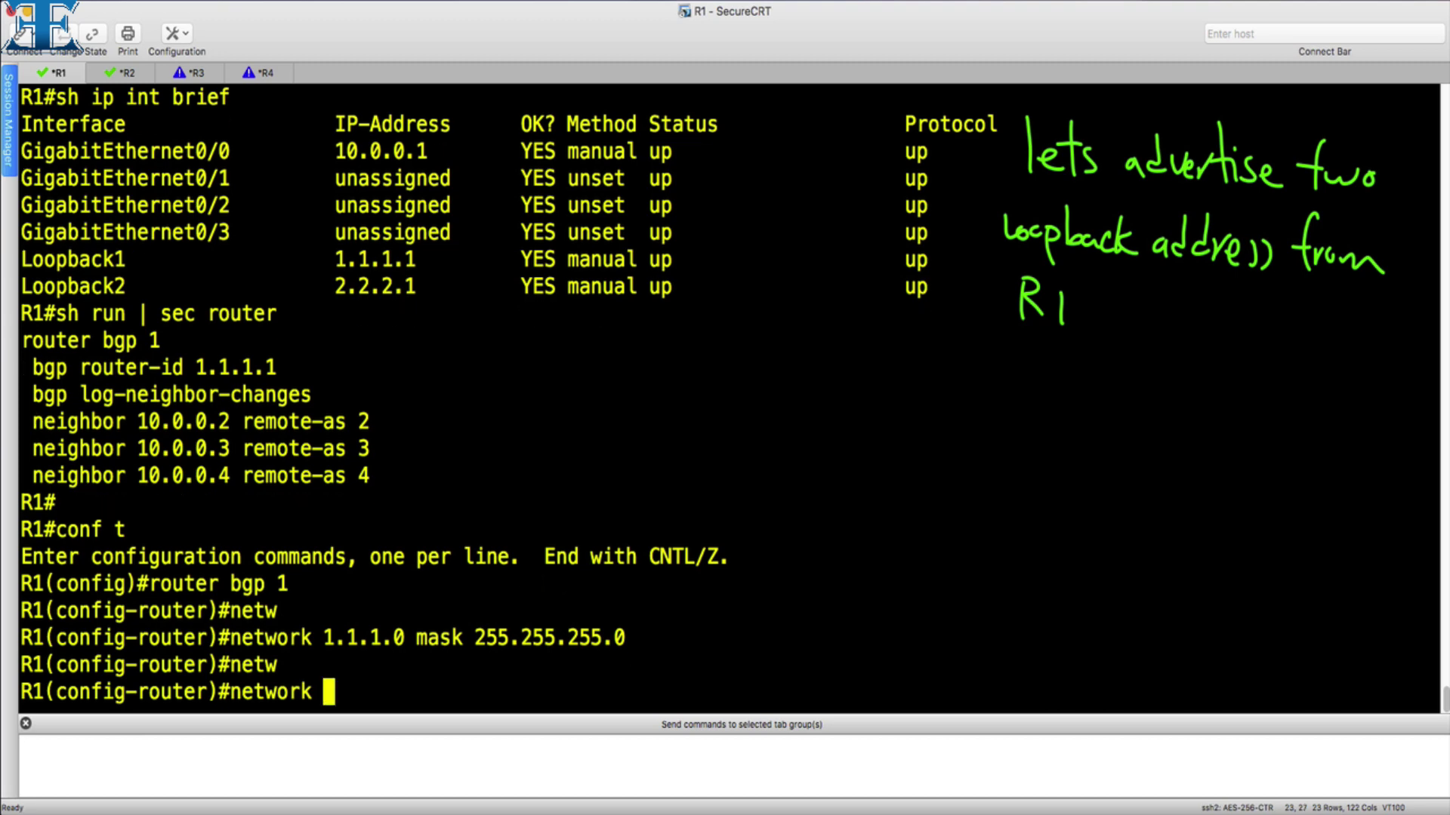
pyautogui.write('2.2.2.0 ')
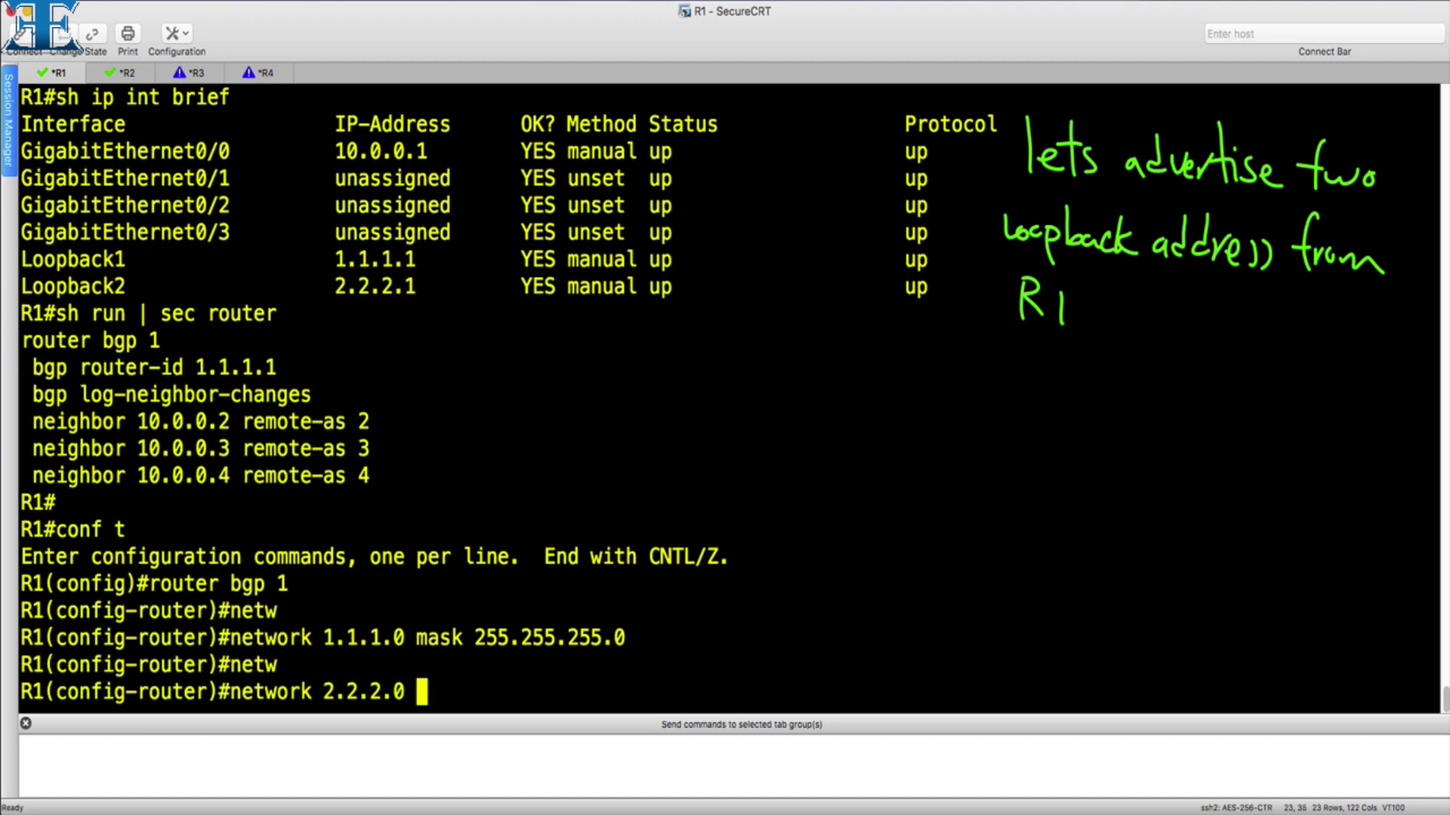
pyautogui.write('mask 255.25')
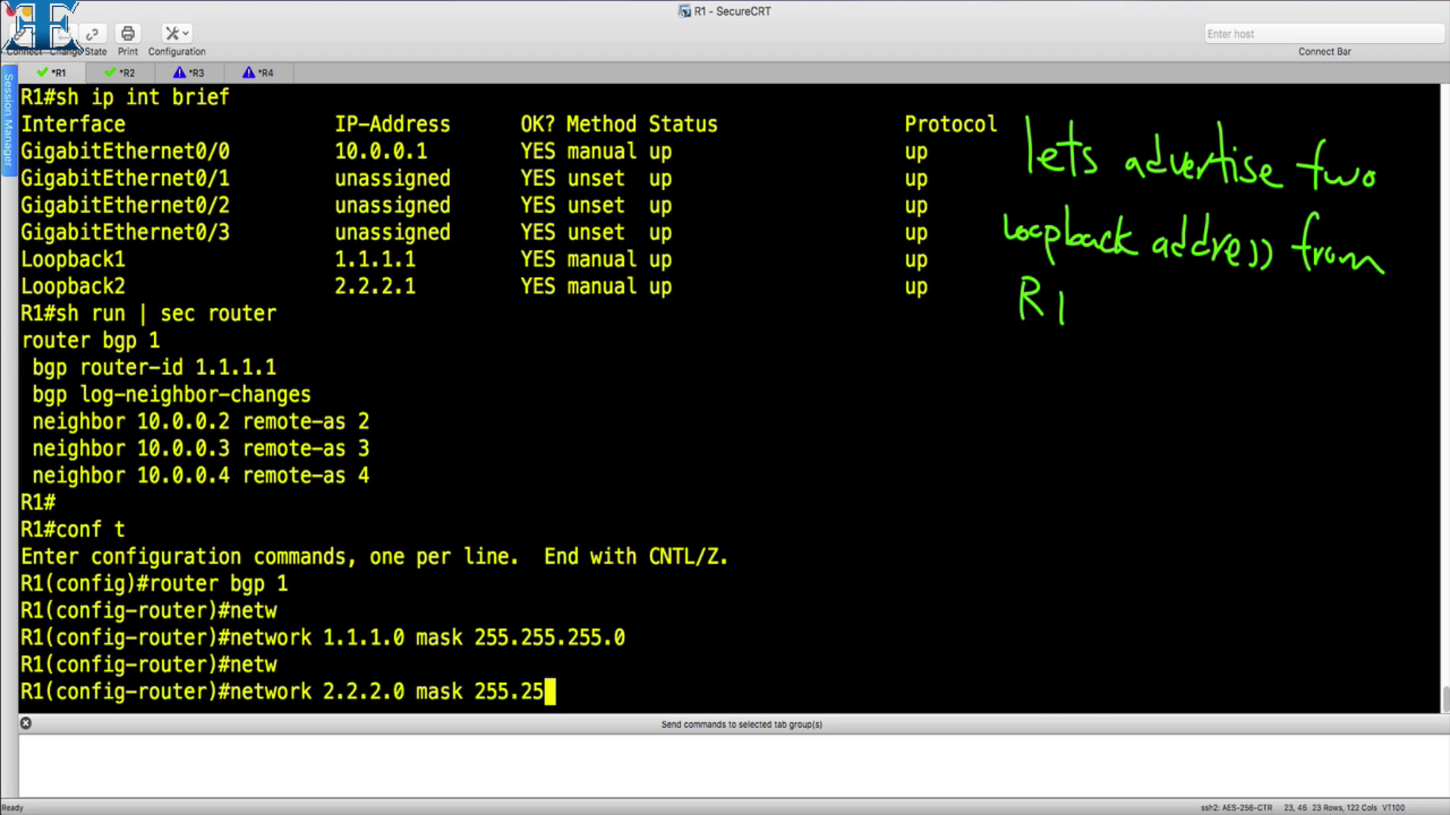
pyautogui.write('5.255.0')
pyautogui.press('Return')
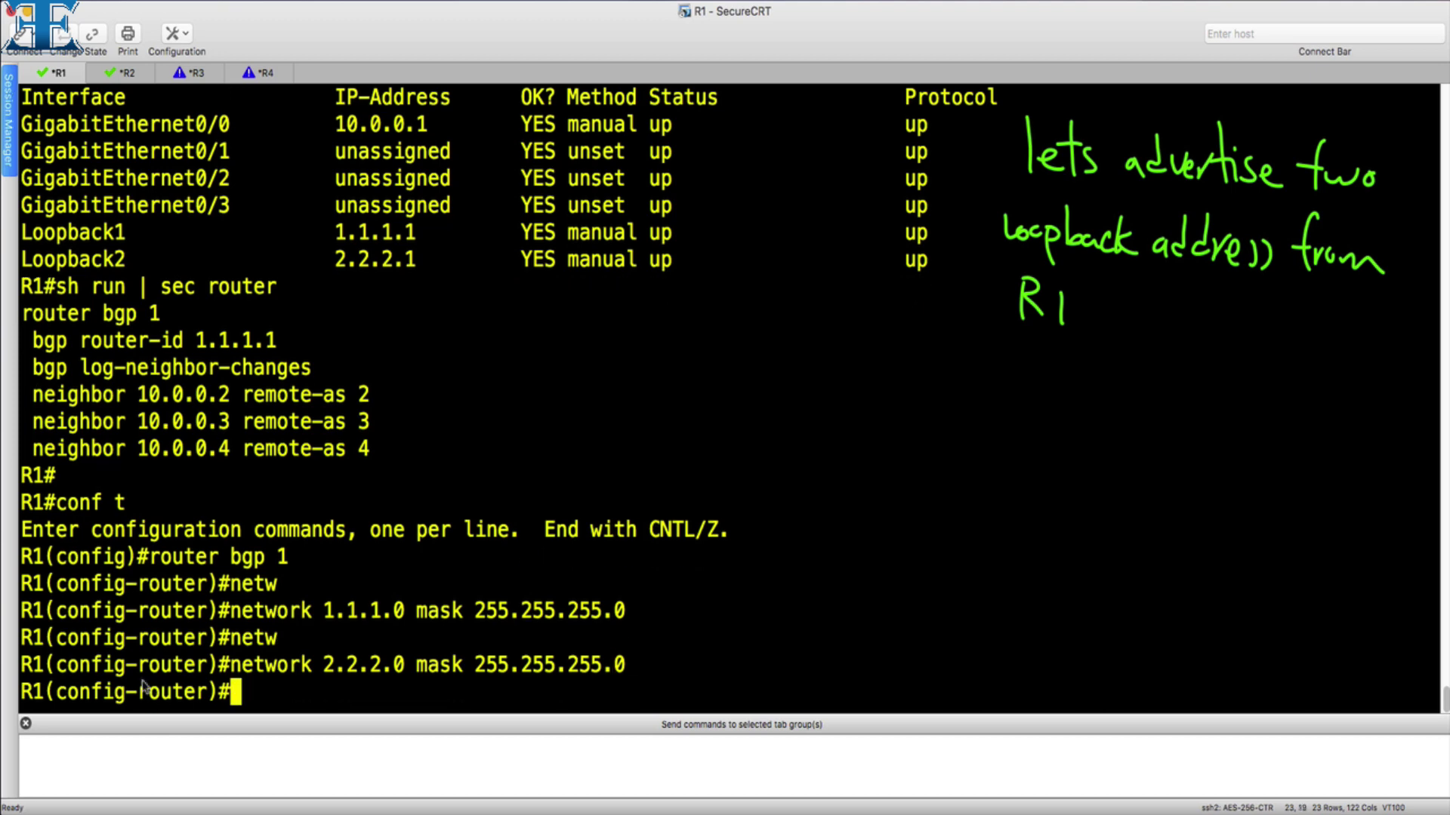
# Switch to R2 and enter global configuration mode from the terminal.
pyautogui.click(121, 73)
pyautogui.write('conf t')
pyautogui.press('Return')
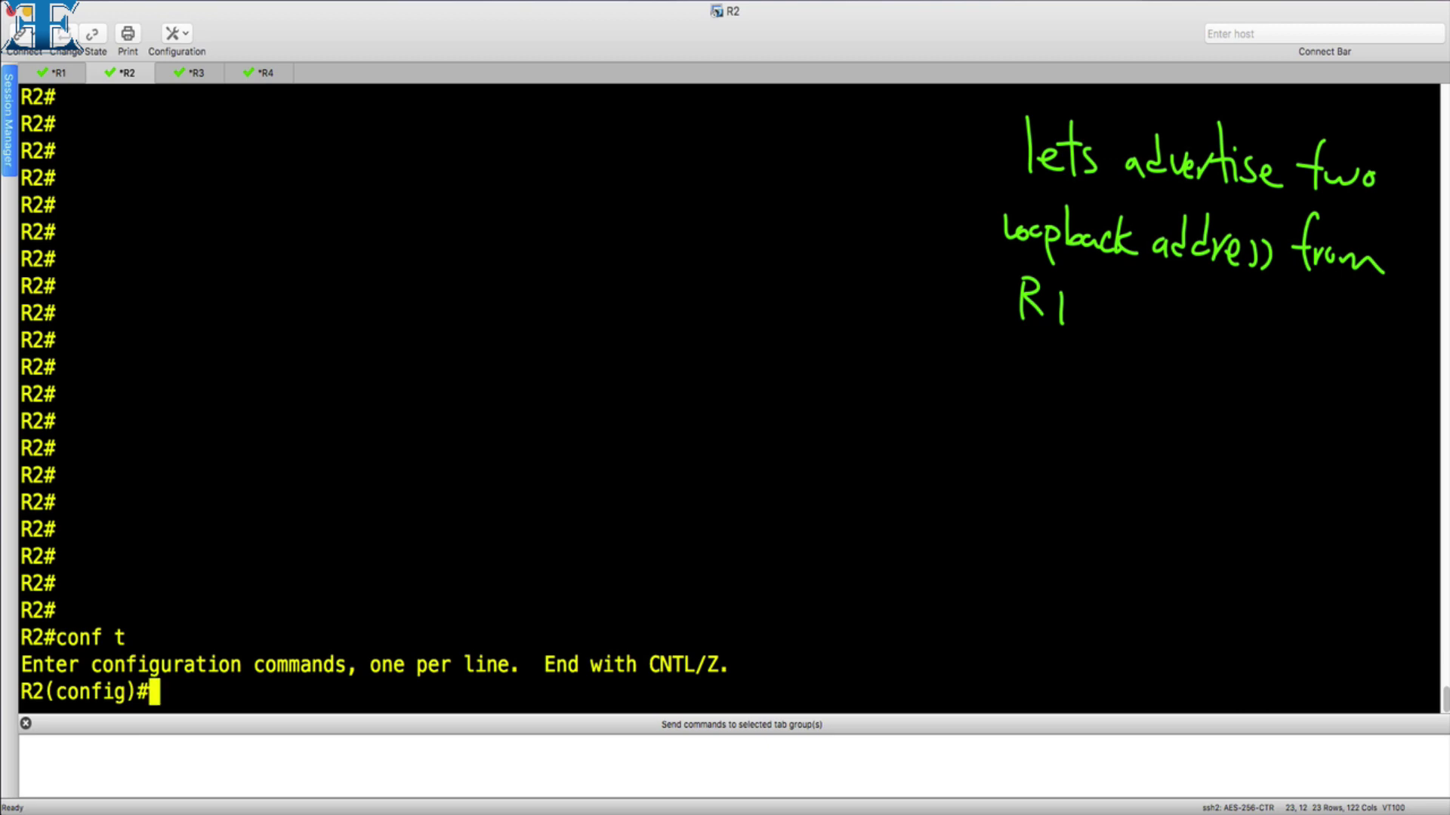
pyautogui.click(1010, 393)
pyautogui.moveTo(1061, 409)
pyautogui.mouseDown()
pyautogui.moveTo(1117, 385)
pyautogui.moveTo(1182, 434)
pyautogui.moveTo(1253, 402)
pyautogui.moveTo(1339, 441)
pyautogui.mouseUp()
pyautogui.moveTo(1047, 471)
pyautogui.mouseDown()
pyautogui.moveTo(1073, 502)
pyautogui.moveTo(1102, 468)
pyautogui.moveTo(1124, 516)
pyautogui.moveTo(1182, 483)
pyautogui.moveTo(1229, 512)
pyautogui.moveTo(1317, 528)
pyautogui.mouseUp()
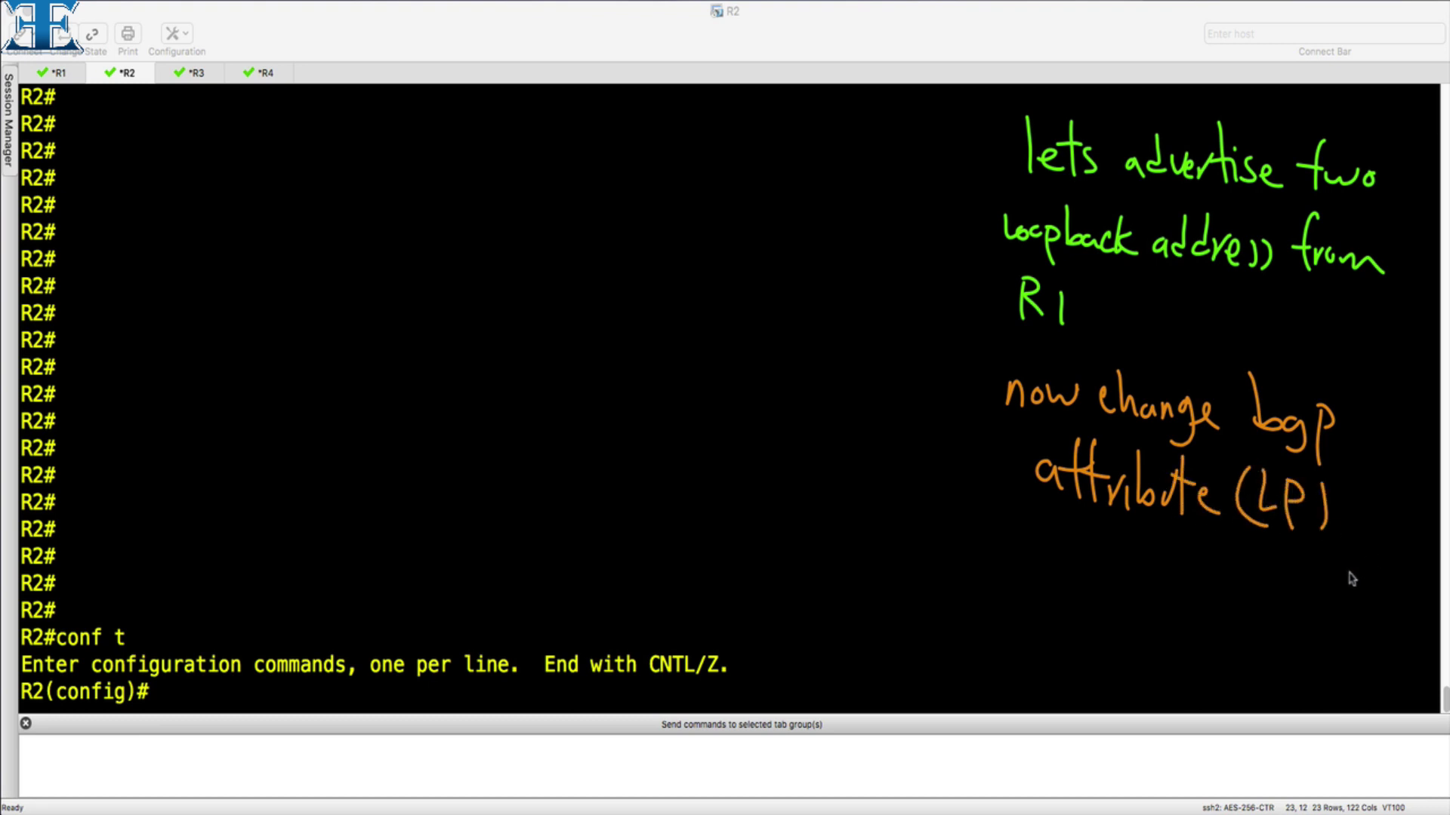
# Create the route map lp on R2 with permit sequence 10.
pyautogui.click(851, 556)
pyautogui.write('route-map lp per')
pyautogui.press('Tab')
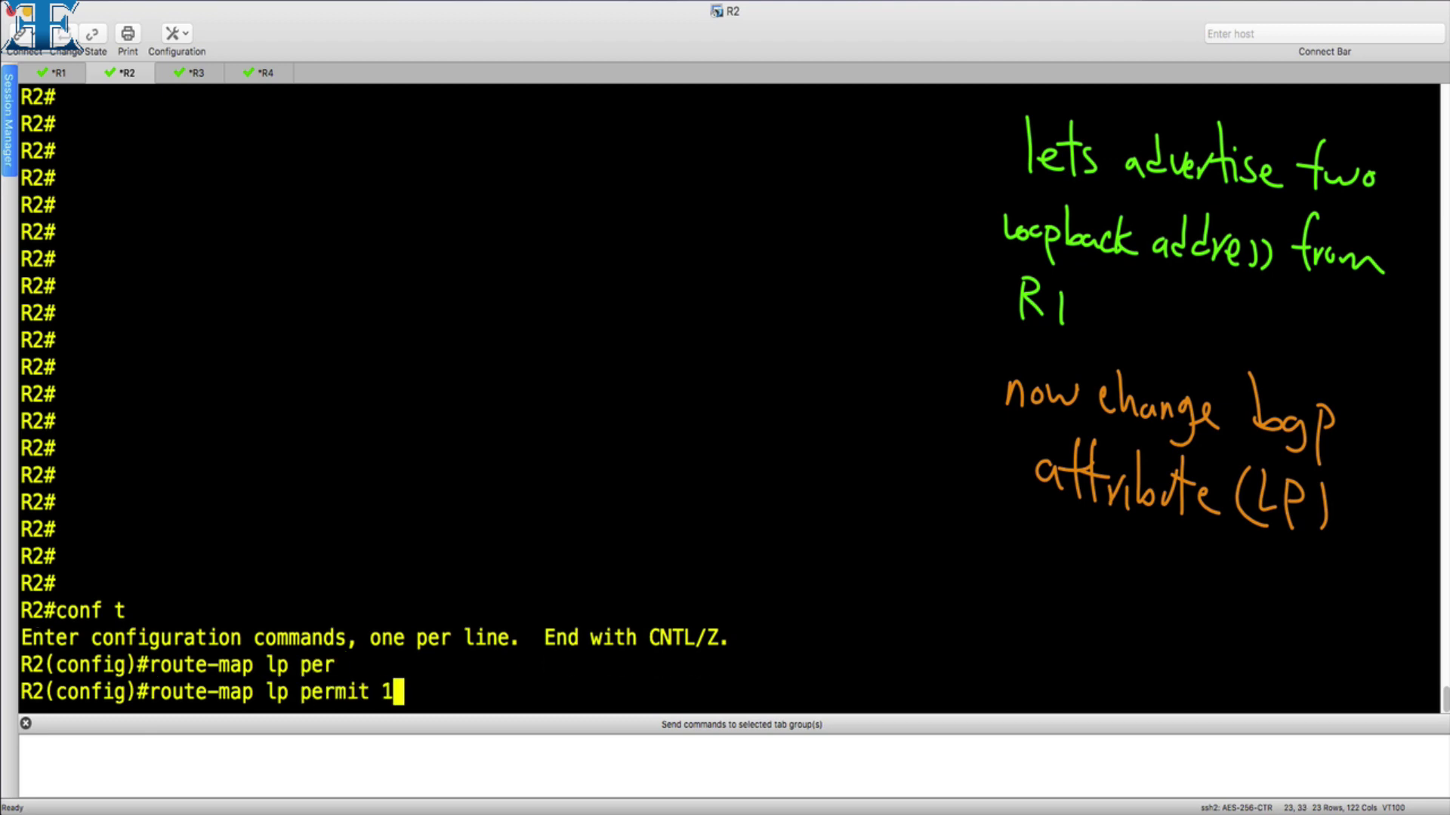
pyautogui.write('10')
pyautogui.press('Return')
# Set the local preference to 300 in the route map and return to global configuration mode.
pyautogui.write('set local')
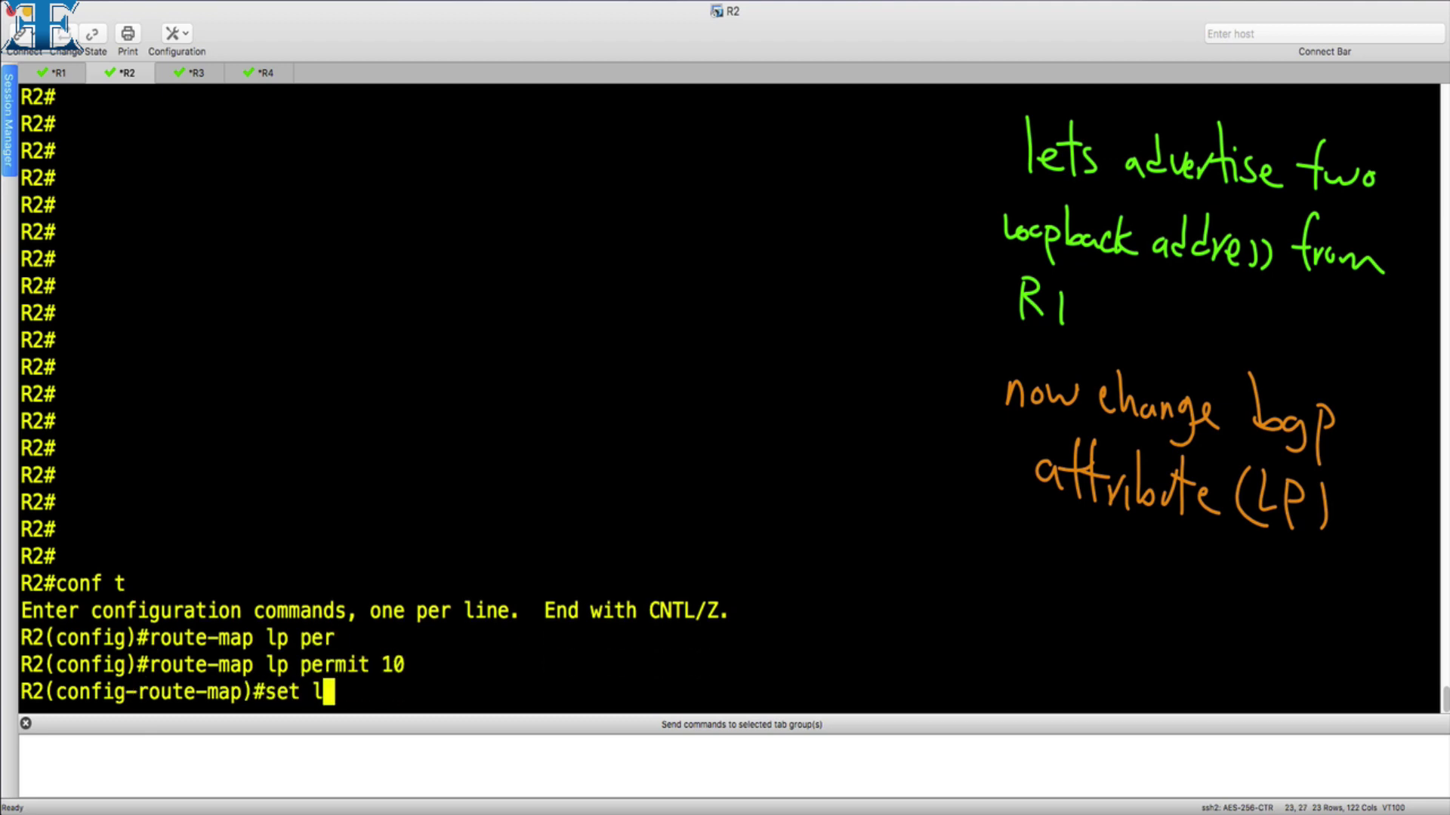
pyautogui.press('Tab')
pyautogui.write('300')
pyautogui.press('Return')
pyautogui.write('exit')
pyautogui.press('Return')
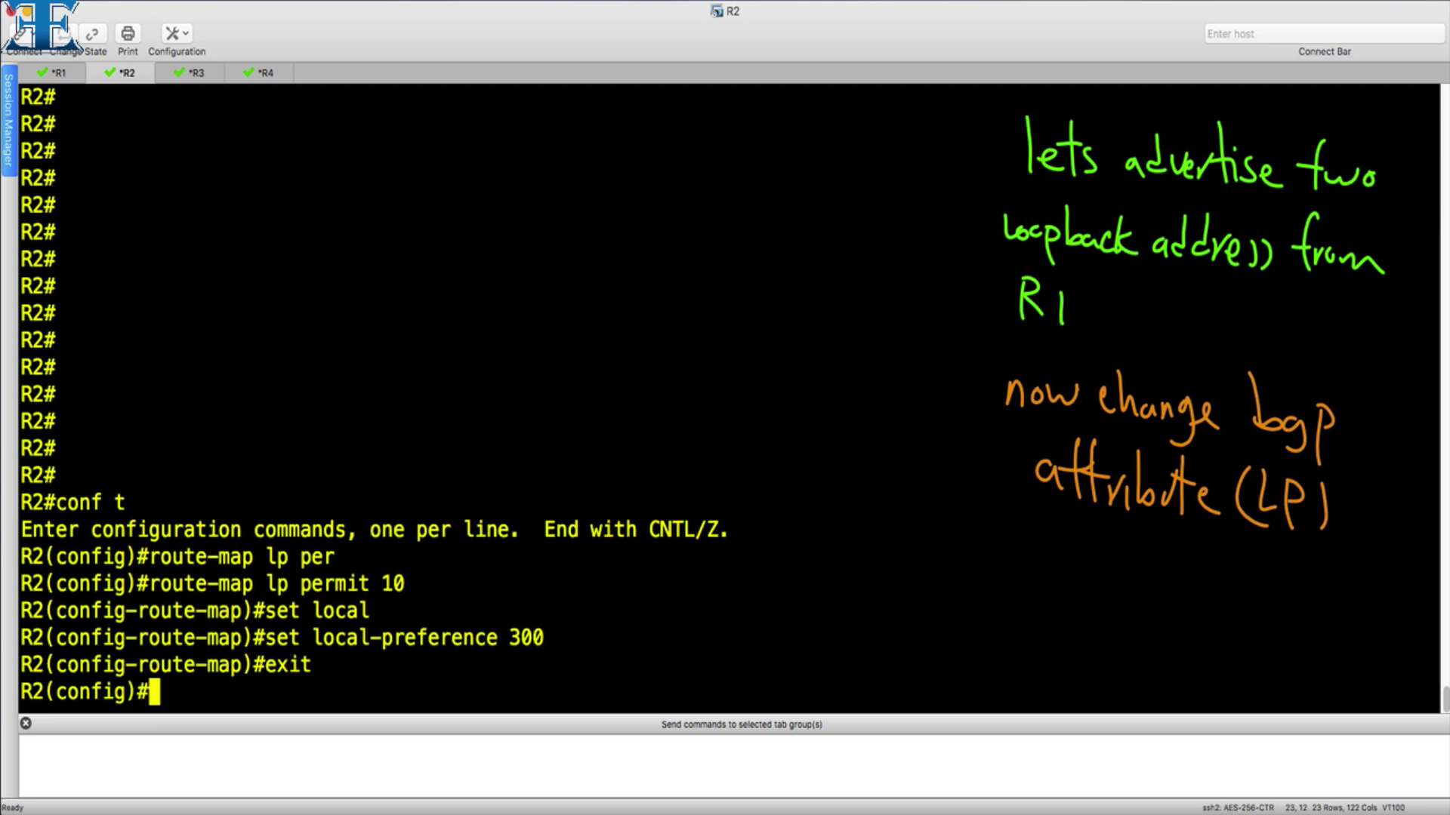
# Open the BGP configuration for AS 2 on R2.
pyautogui.press('Return')
pyautogui.press('Return')
pyautogui.press('Return')
pyautogui.write('eout')
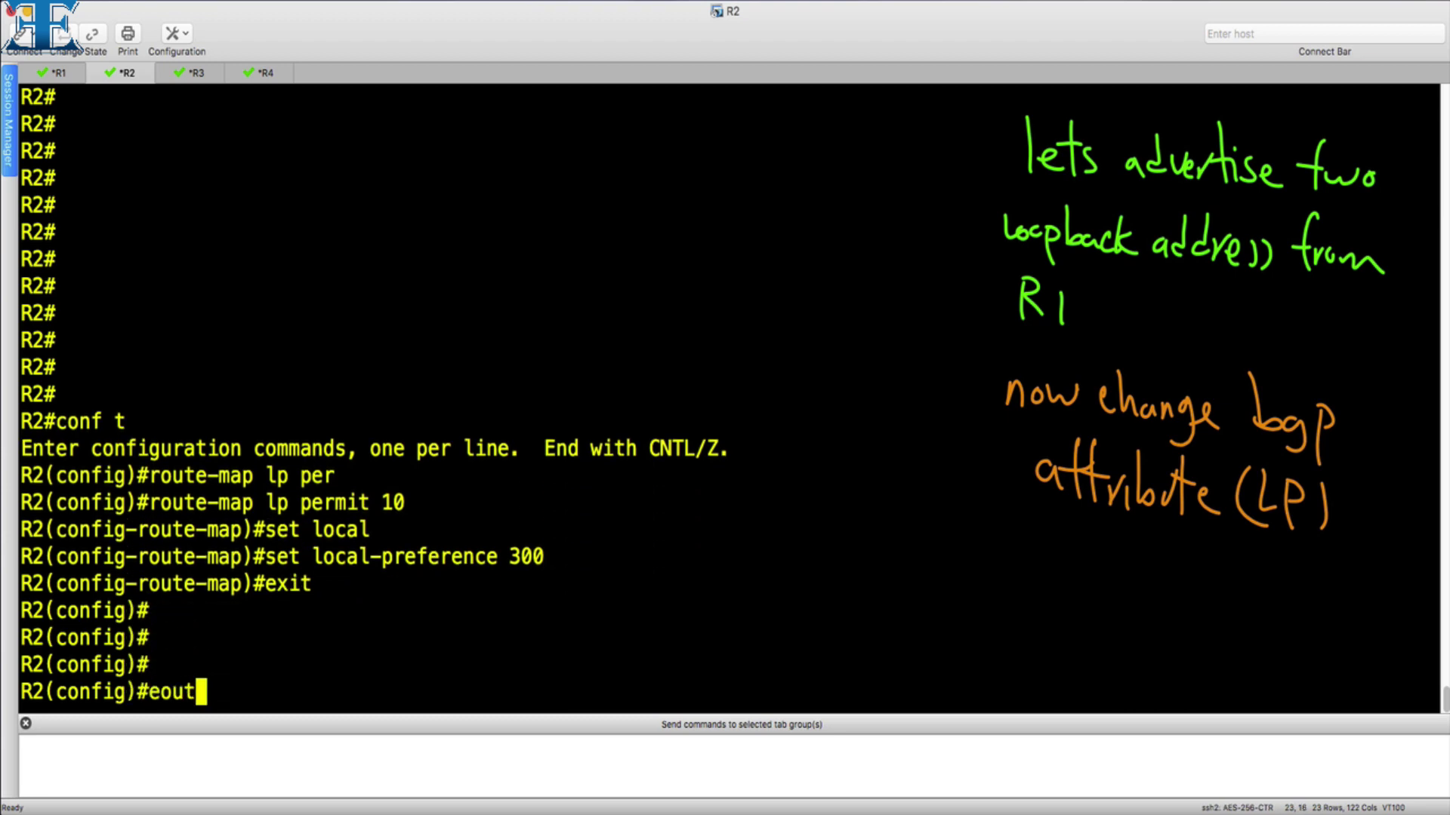
pyautogui.press('BackSpace')
pyautogui.press('BackSpace')
pyautogui.press('BackSpace')
pyautogui.press('BackSpace')
pyautogui.write('router bgp 2')
pyautogui.press('Return')
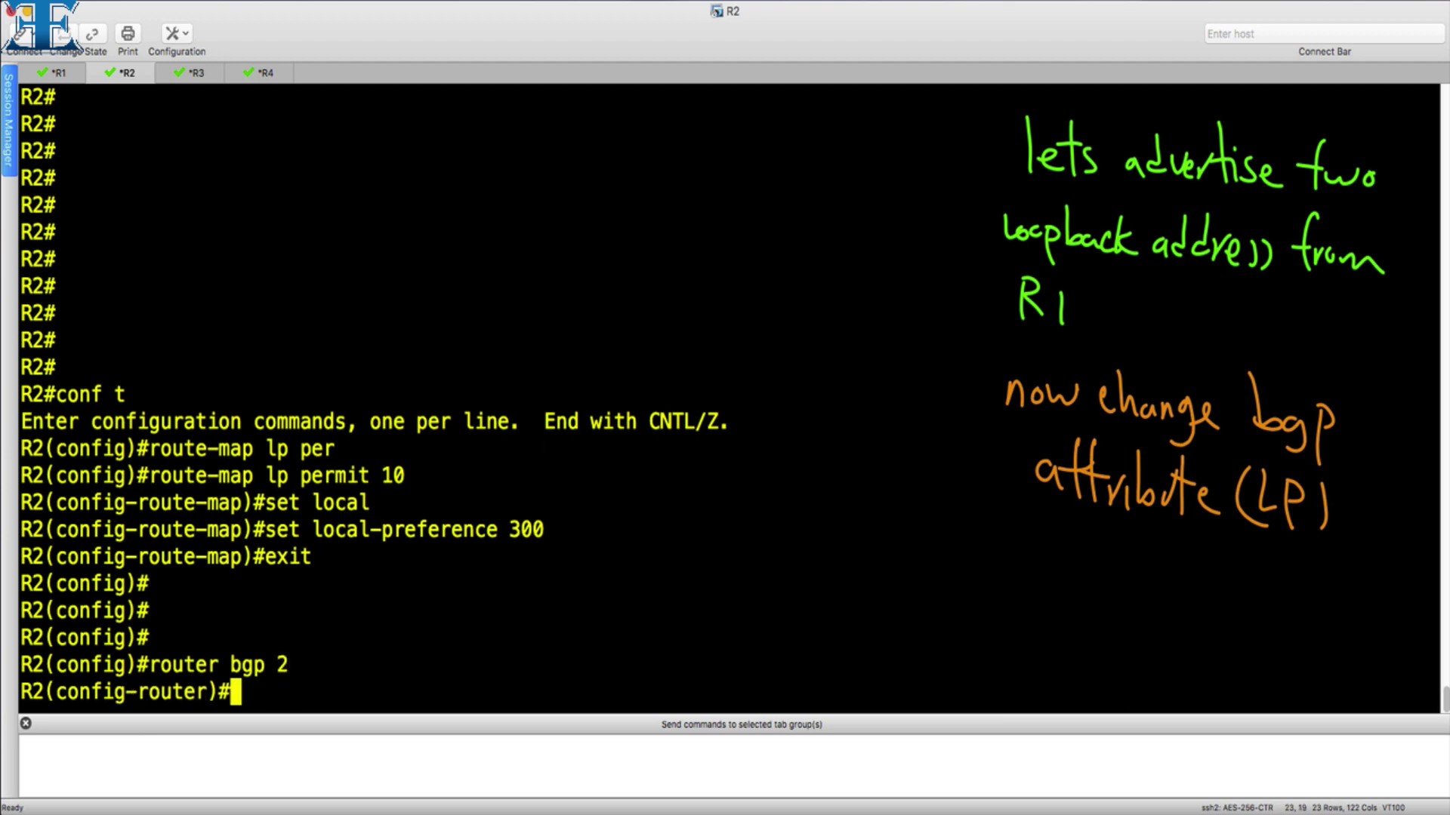
# Apply the route map lp to neighbor 10.0.0.1 in the inbound direction.
pyautogui.write('neigh')
pyautogui.press('Tab')
pyautogui.write('10.0.0')
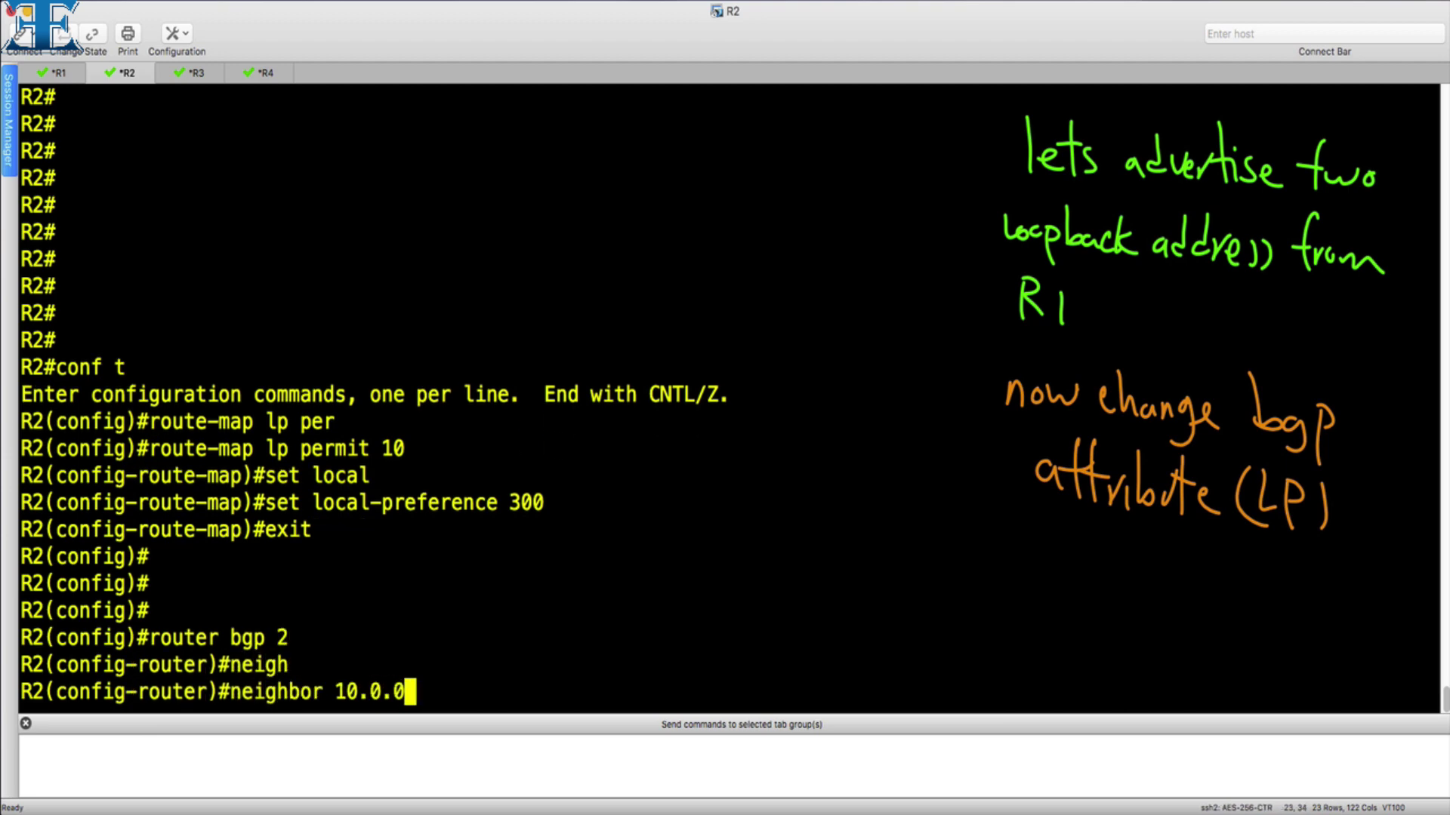
pyautogui.write('.1 ')
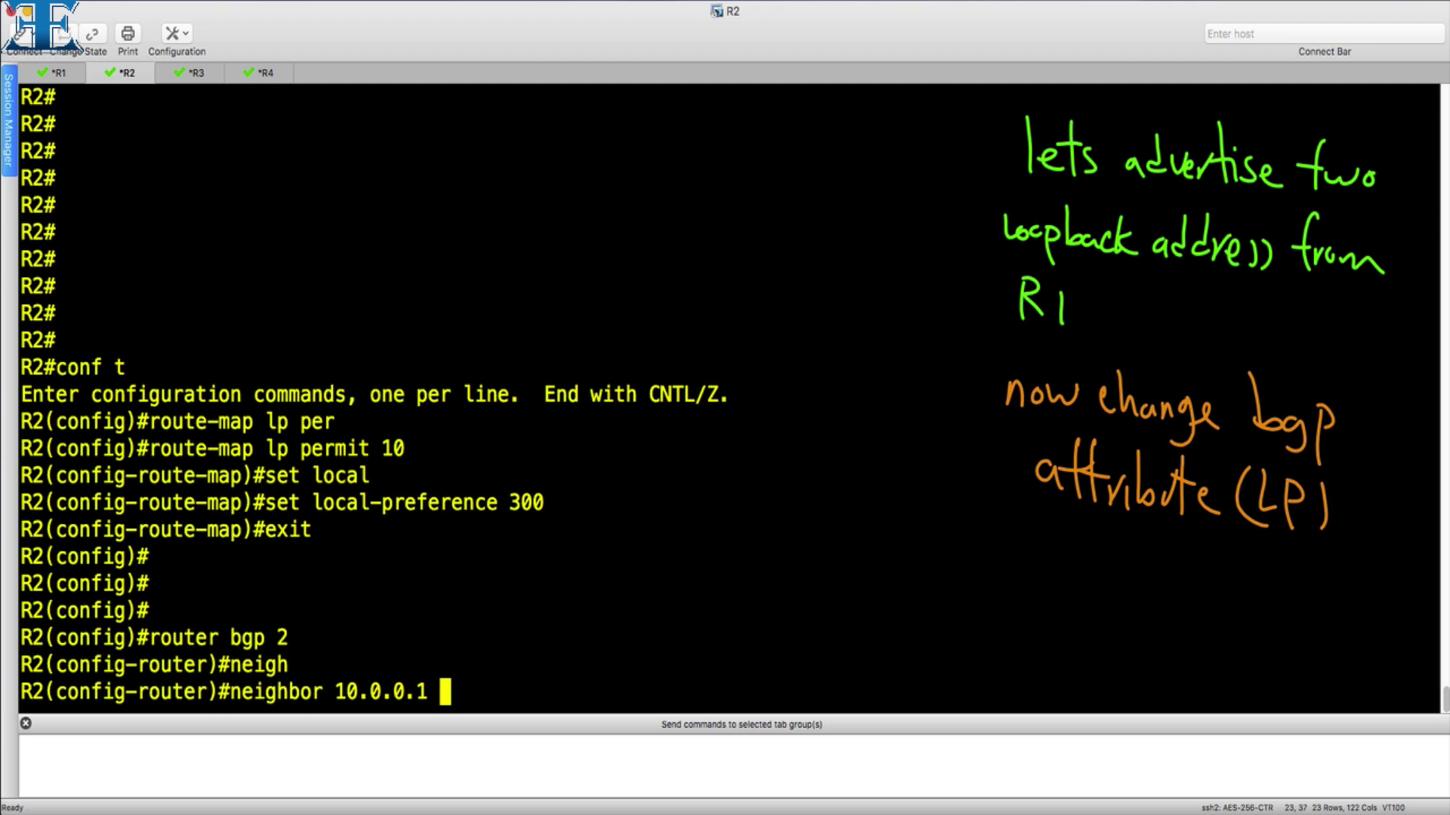
pyautogui.write('route-map lp in')
pyautogui.press('Return')
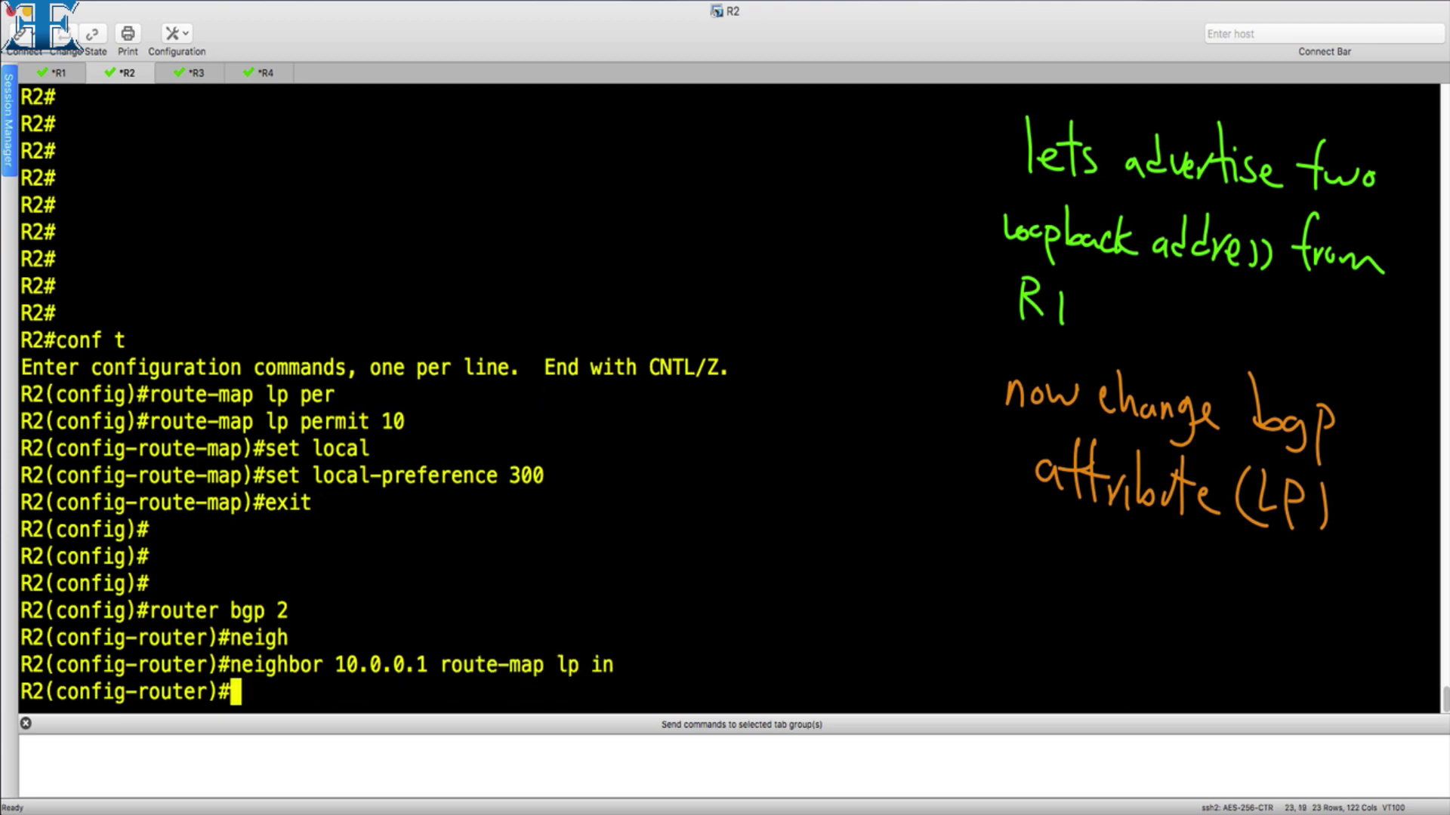
# Leave configuration mode on R2 and display the BGP table to check the local preference of the learned routes.
pyautogui.hotkey('ctrl', 'z')
pyautogui.write('sh ip bf')
pyautogui.press('Return')
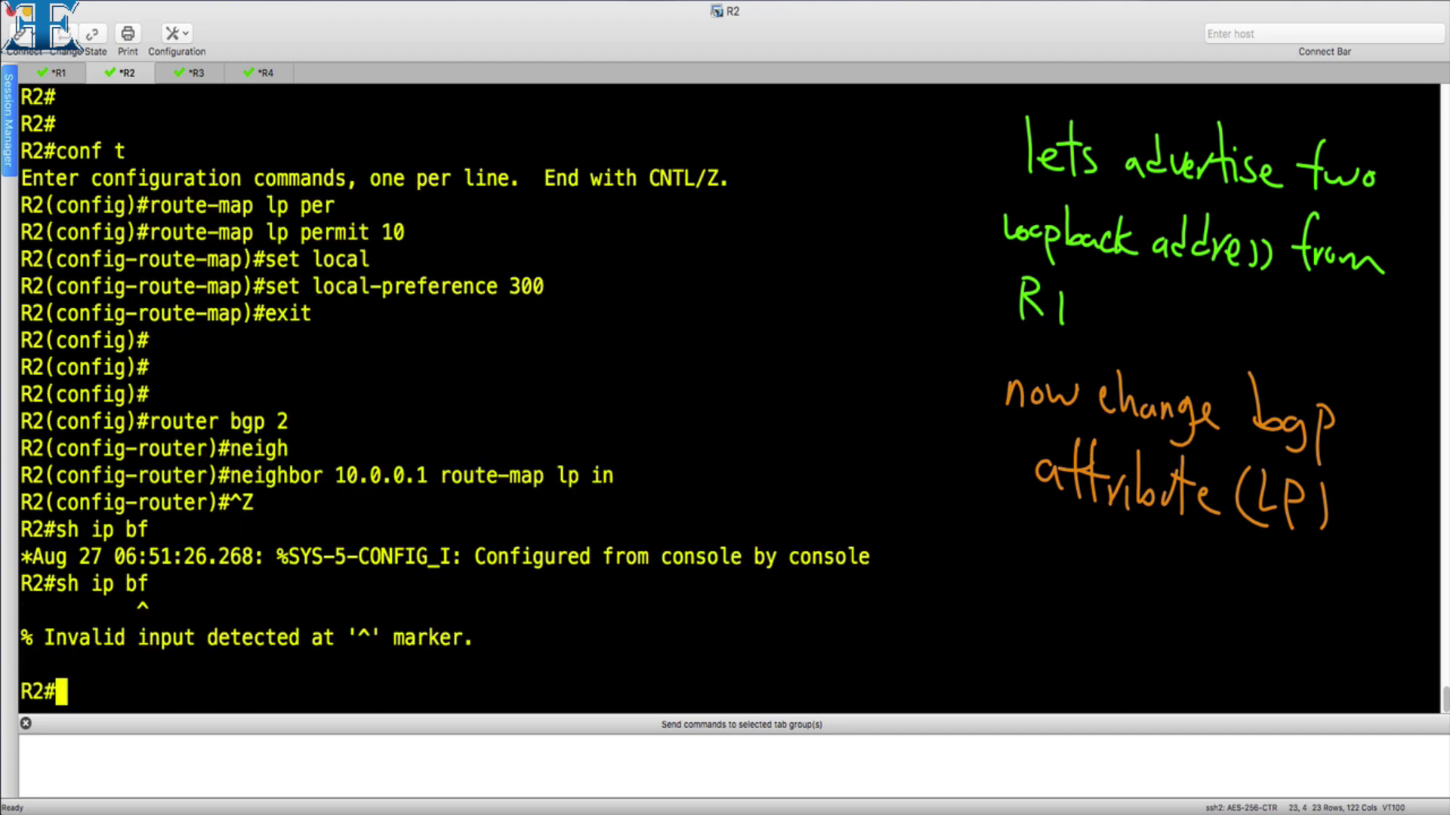
pyautogui.write('sh ip bgp')
pyautogui.press('Return')
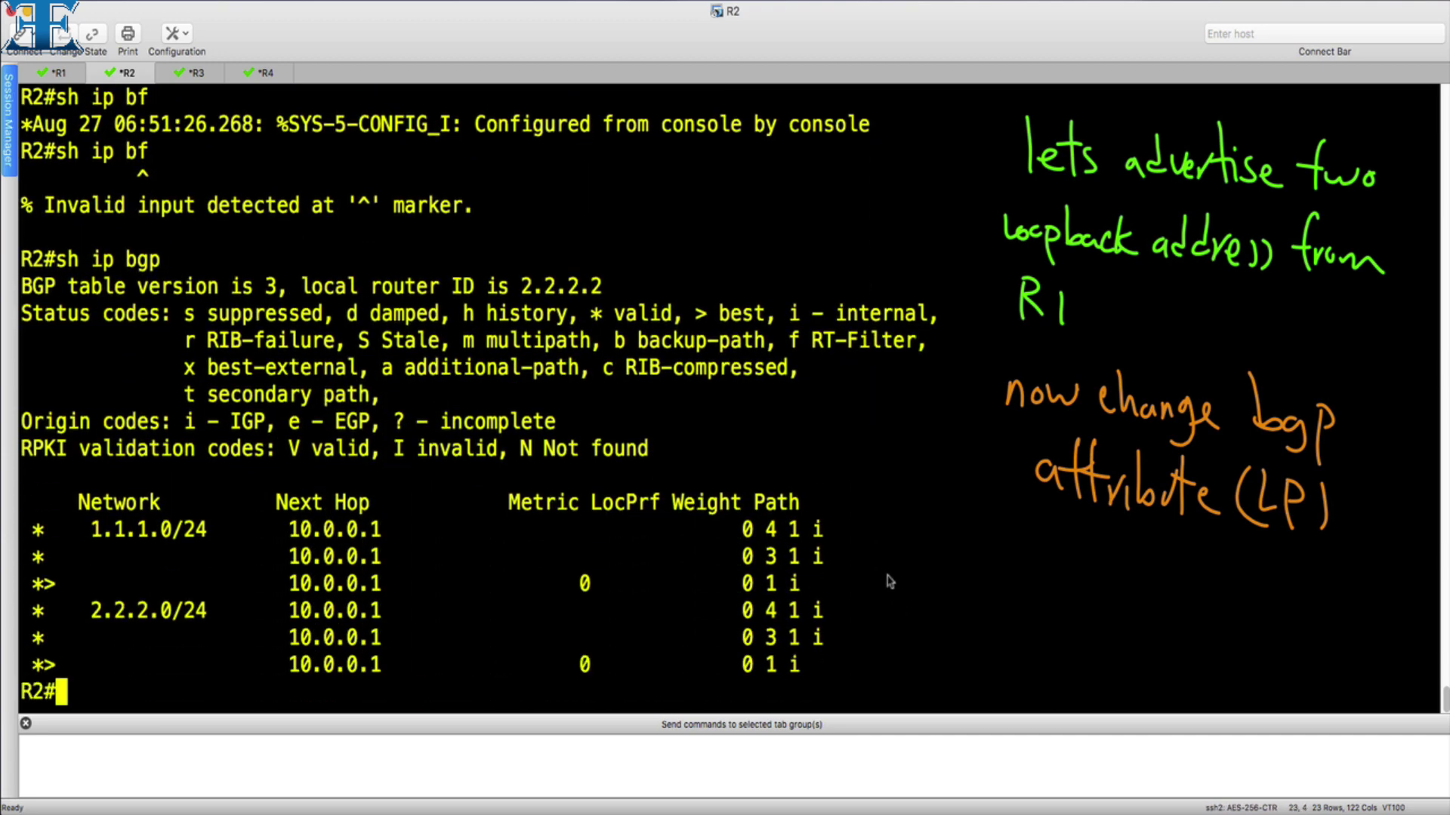
pyautogui.moveTo(613, 480); pyautogui.dragTo(613, 667)
pyautogui.write('sh ip bgp')
pyautogui.press('Return')
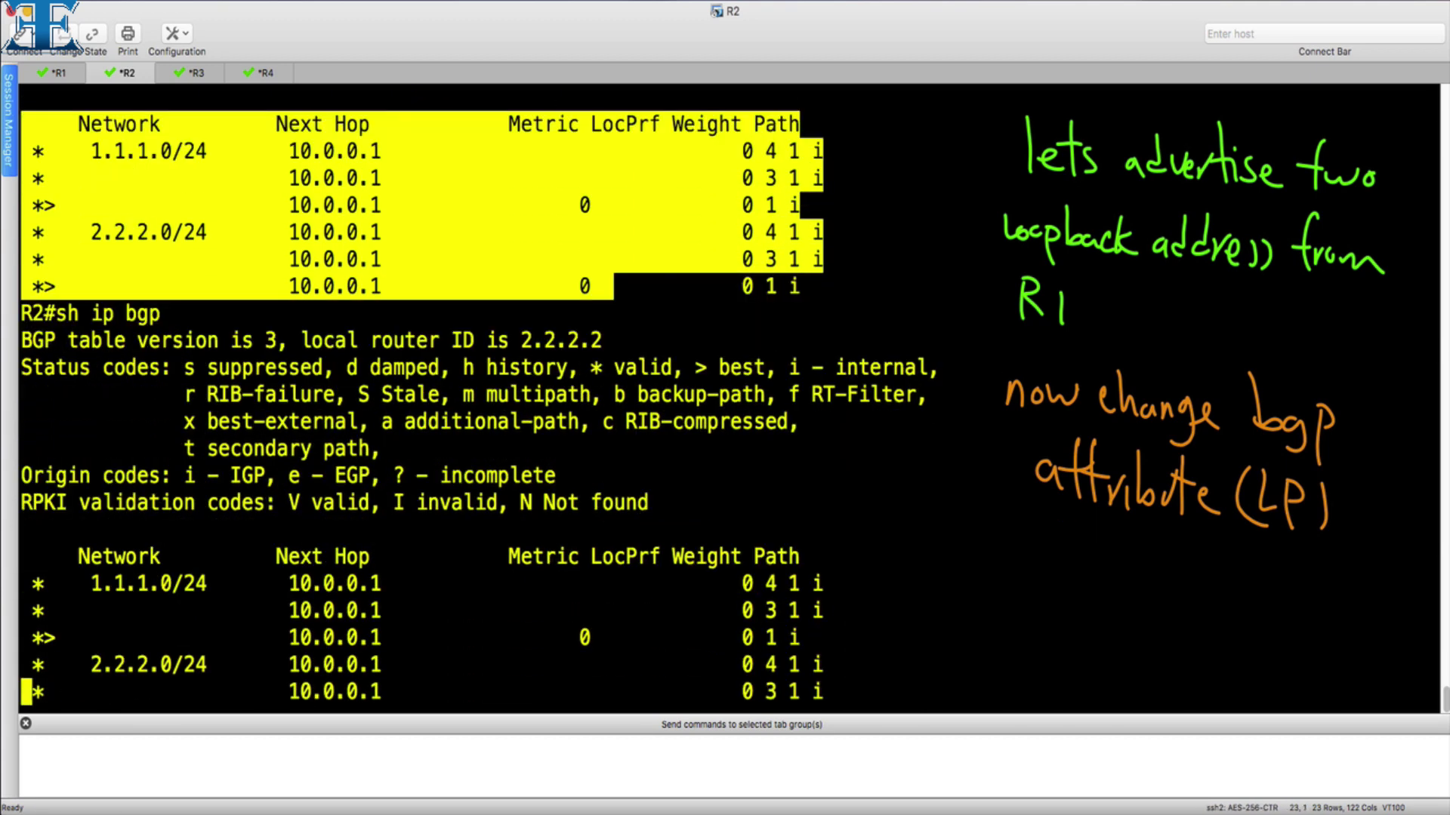
pyautogui.press('Return')
pyautogui.press('Return')
pyautogui.press('Return')
pyautogui.press('Return')
pyautogui.press('Return')
pyautogui.press('Return')
pyautogui.press('Return')
pyautogui.write('conf t')
pyautogui.press('BackSpace')
pyautogui.press('BackSpace')
pyautogui.press('BackSpace')
pyautogui.press('BackSpace')
pyautogui.press('BackSpace')
pyautogui.press('BackSpace')
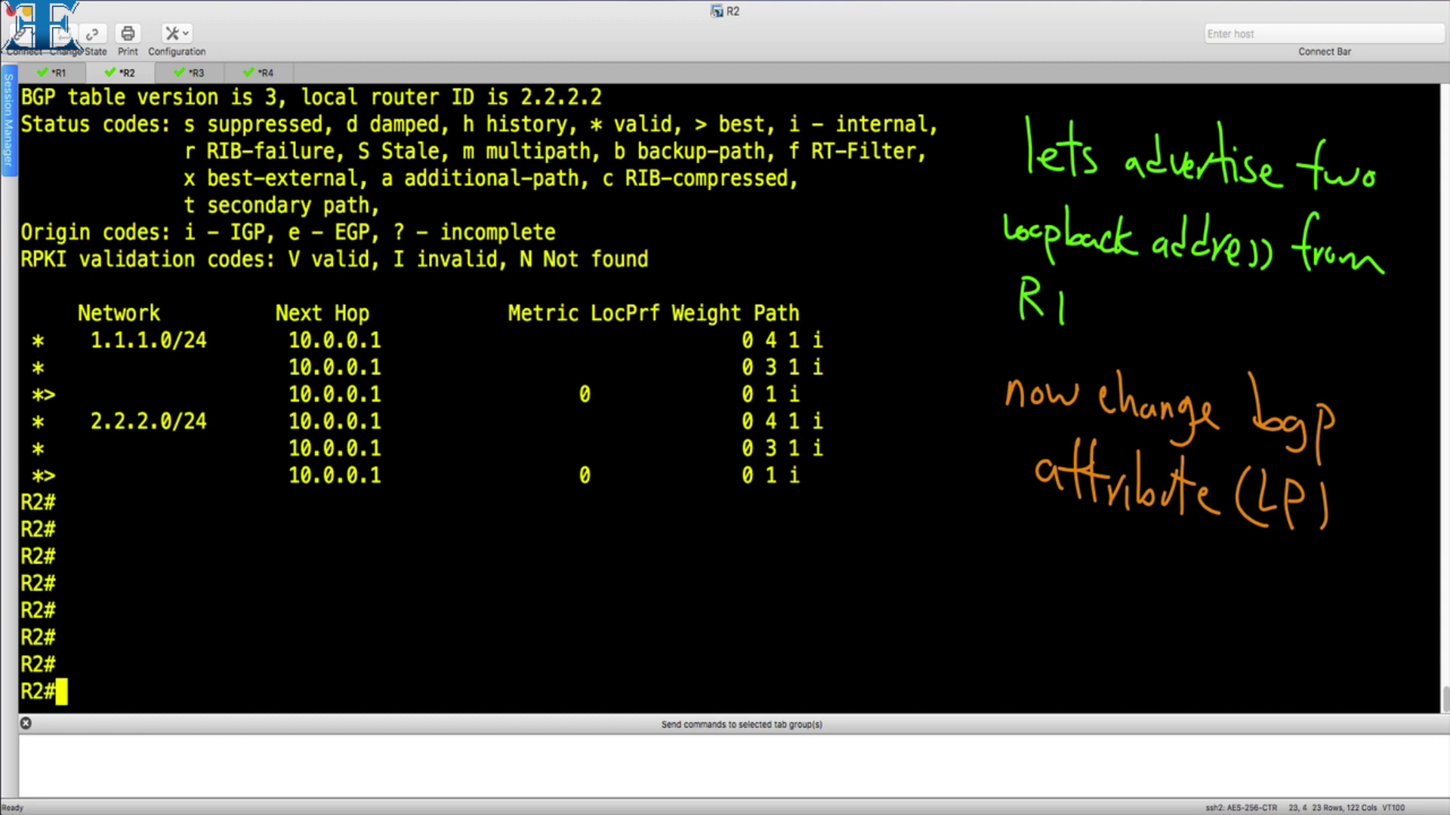
pyautogui.moveTo(984, 561)
pyautogui.mouseDown()
pyautogui.moveTo(1001, 596)
pyautogui.moveTo(1097, 594)
pyautogui.moveTo(1137, 653)
pyautogui.mouseUp()
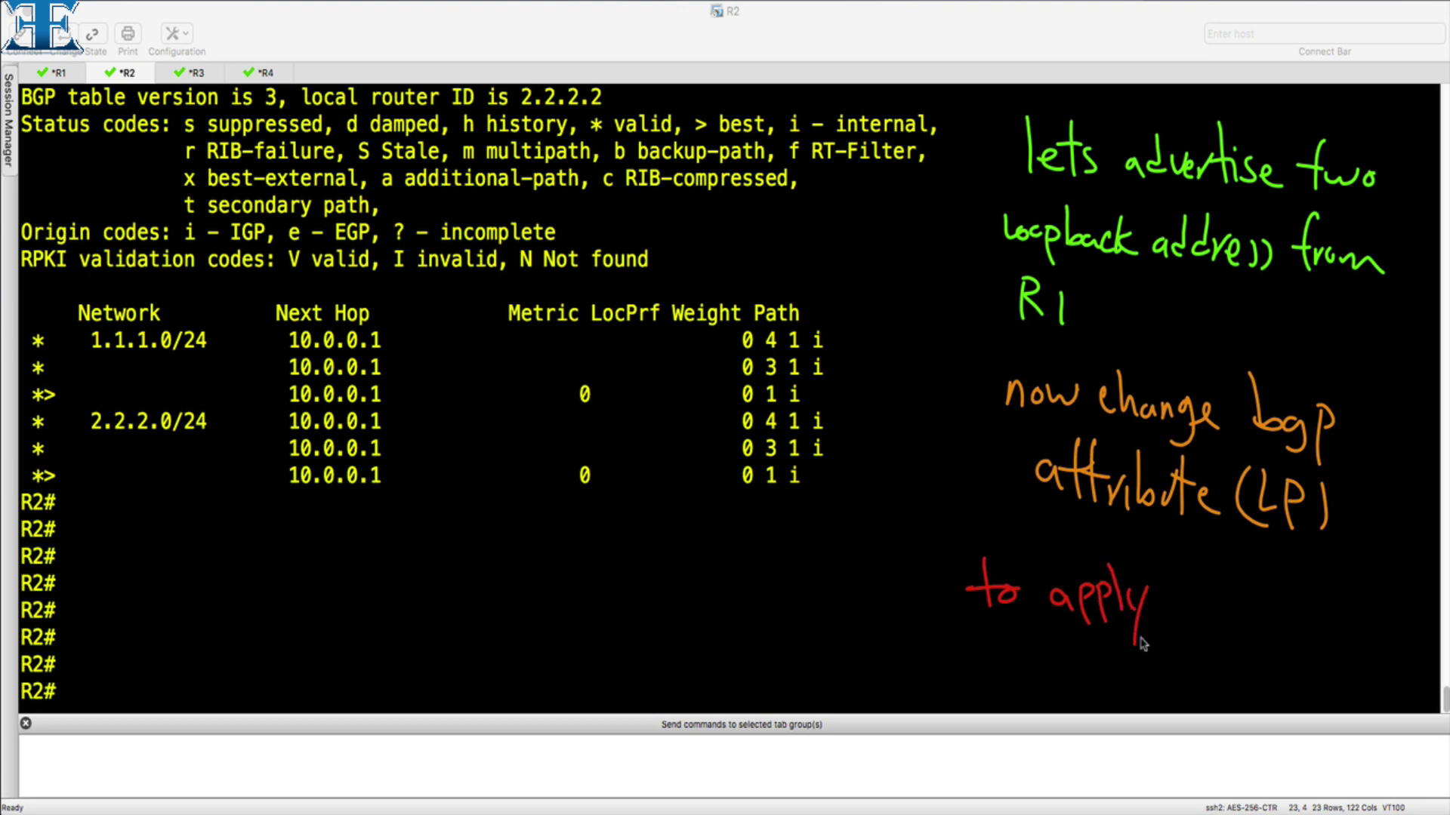
pyautogui.moveTo(1192, 595); pyautogui.dragTo(1226, 598)
pyautogui.moveTo(1302, 596); pyautogui.dragTo(1381, 651)
pyautogui.moveTo(981, 653); pyautogui.dragTo(1001, 654)
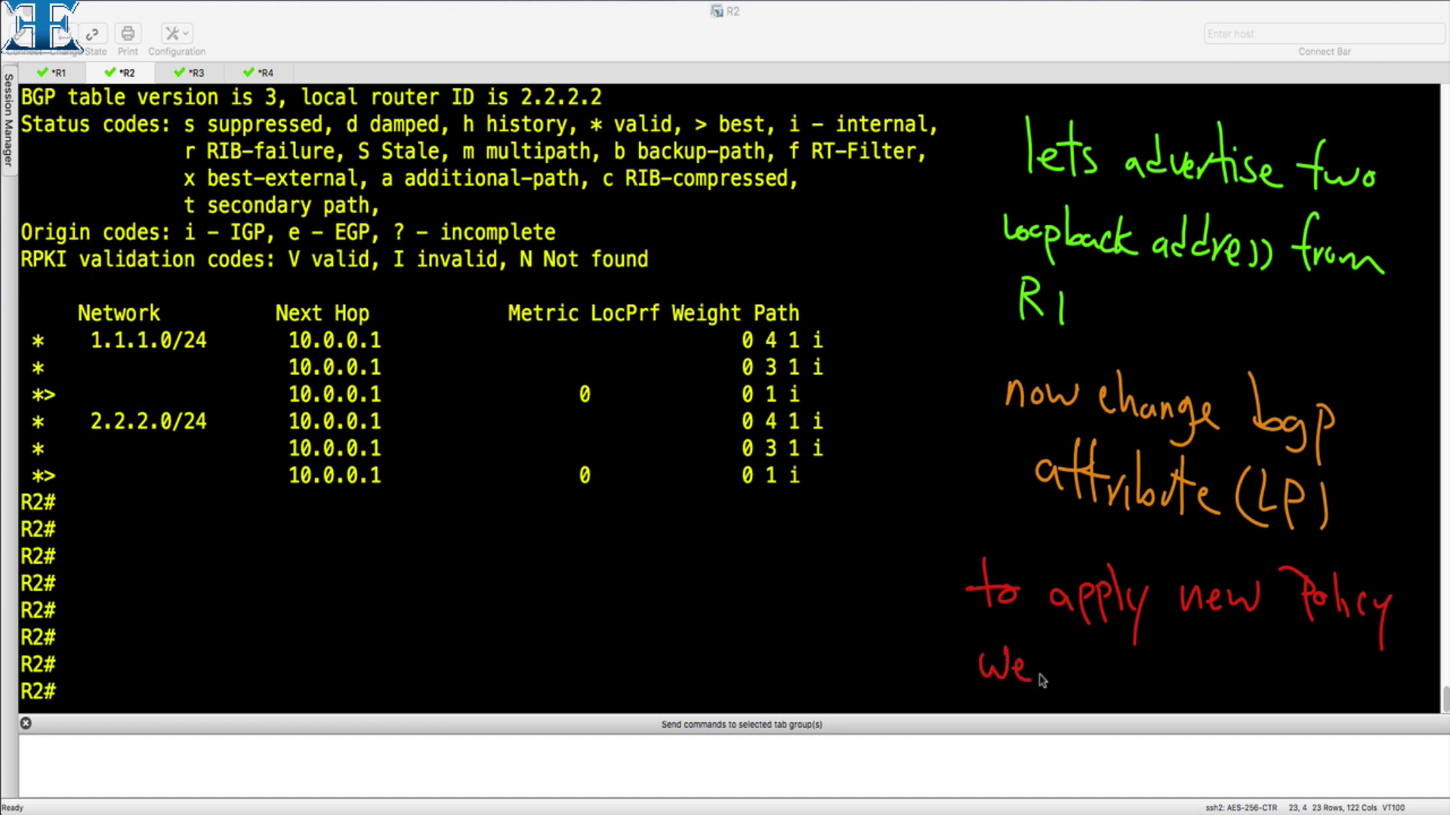
pyautogui.moveTo(1095, 675)
pyautogui.mouseDown()
pyautogui.moveTo(1314, 679)
pyautogui.moveTo(1330, 704)
pyautogui.moveTo(1312, 666)
pyautogui.mouseUp()
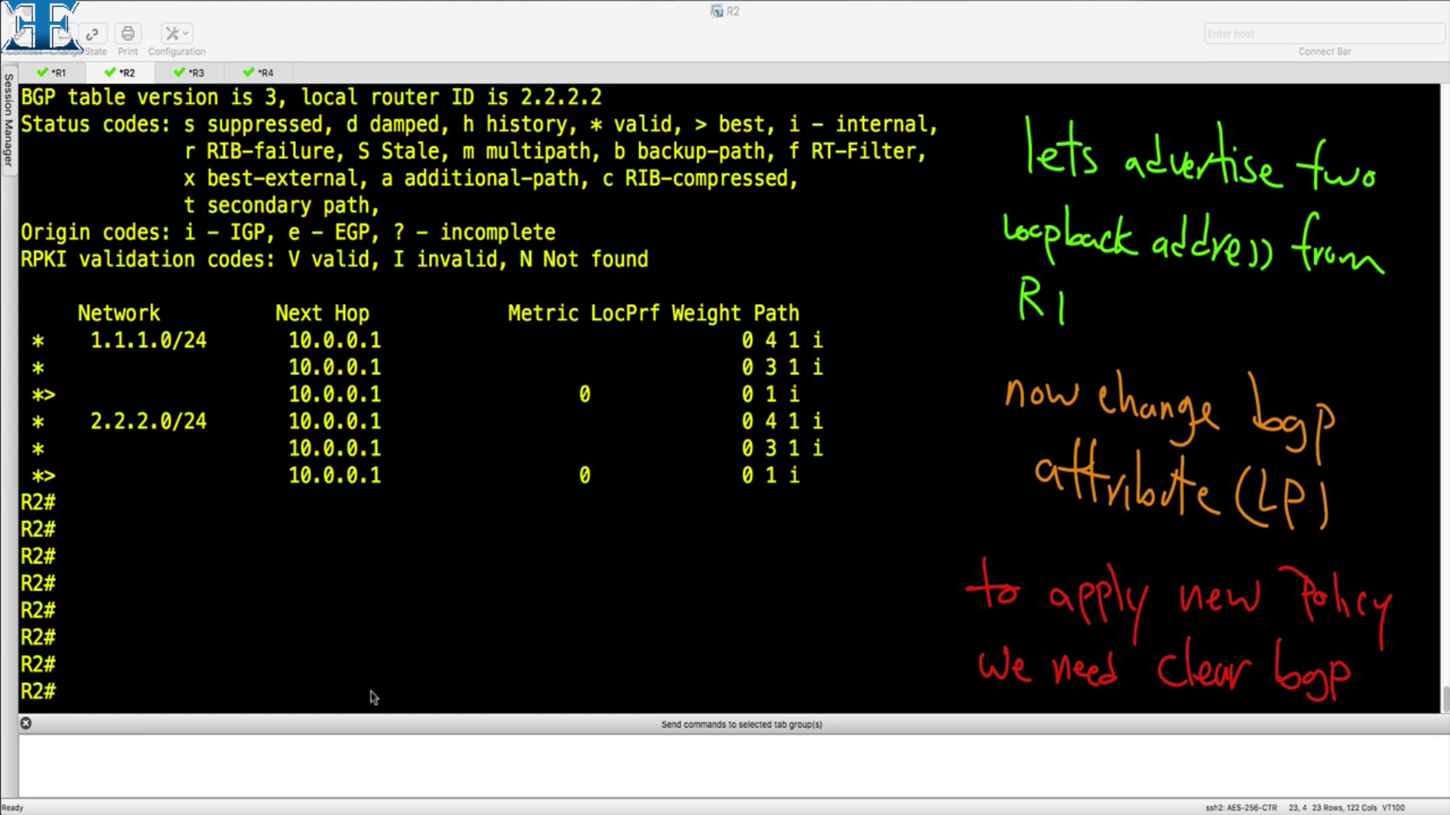
# Run a soft inbound BGP clear on R2 for neighbor 10.0.0.1.
pyautogui.click(379, 670)
pyautogui.write('cle')
pyautogui.press('Tab')
pyautogui.write('ip bg')
pyautogui.press('Tab')
pyautogui.write('10.')
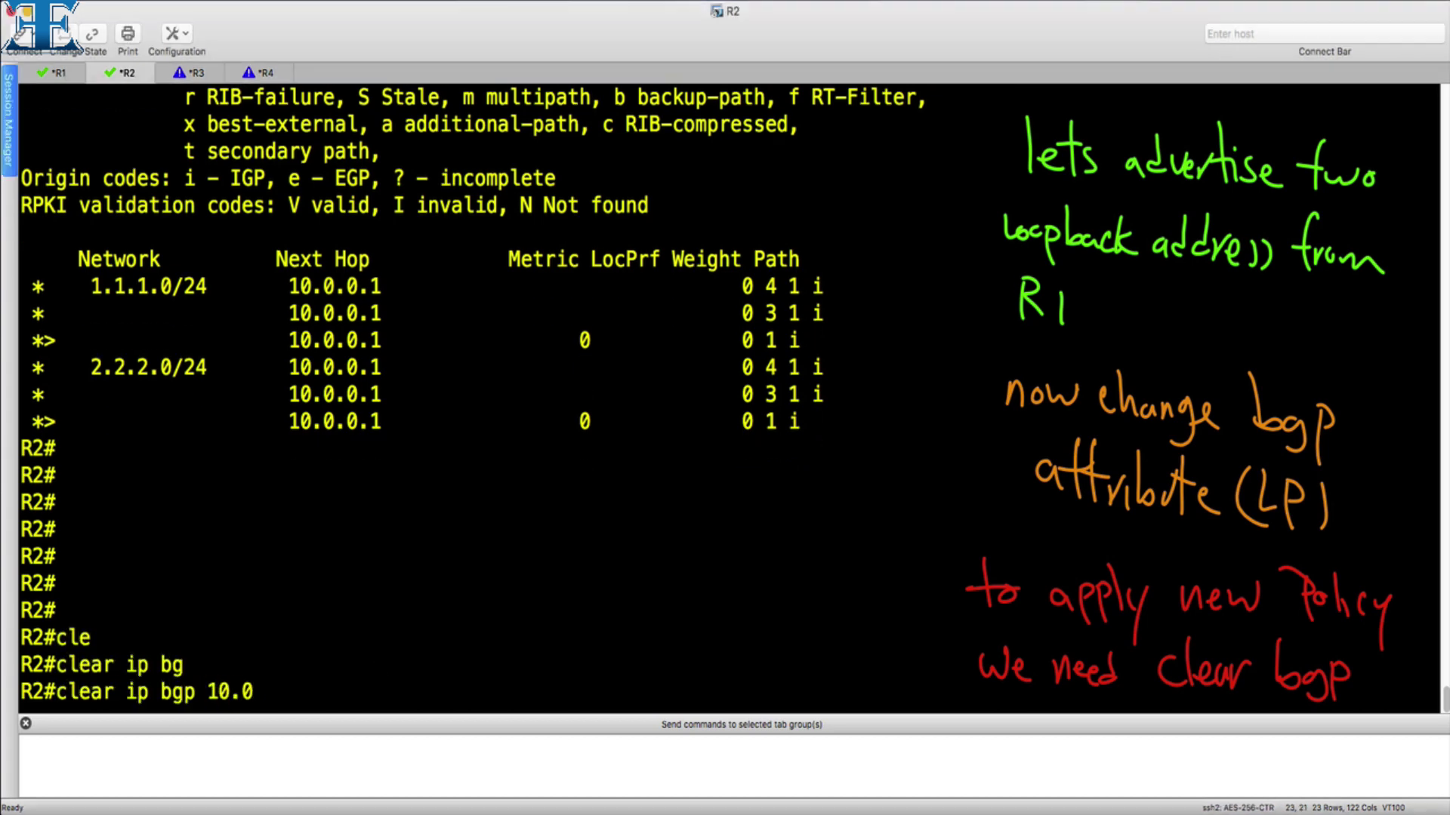
pyautogui.write('0.0.1 sof')
pyautogui.press('Tab')
pyautogui.write('in')
pyautogui.press('Return')
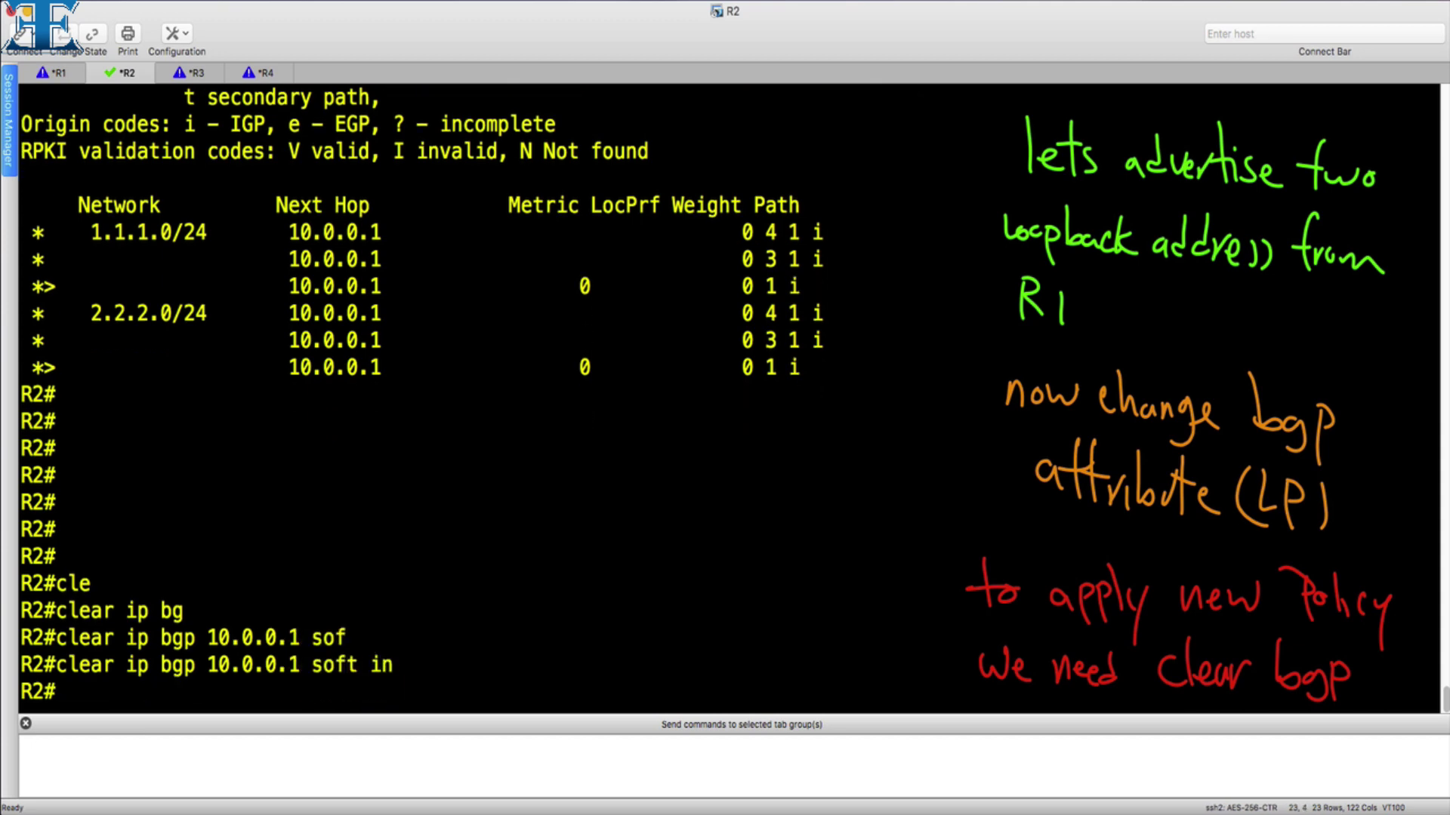
# Display R2's BGP table again and examine the local preference of the 1.1.1.0/24 and 2.2.2.0/24 routes.
pyautogui.write('sh ip bg')
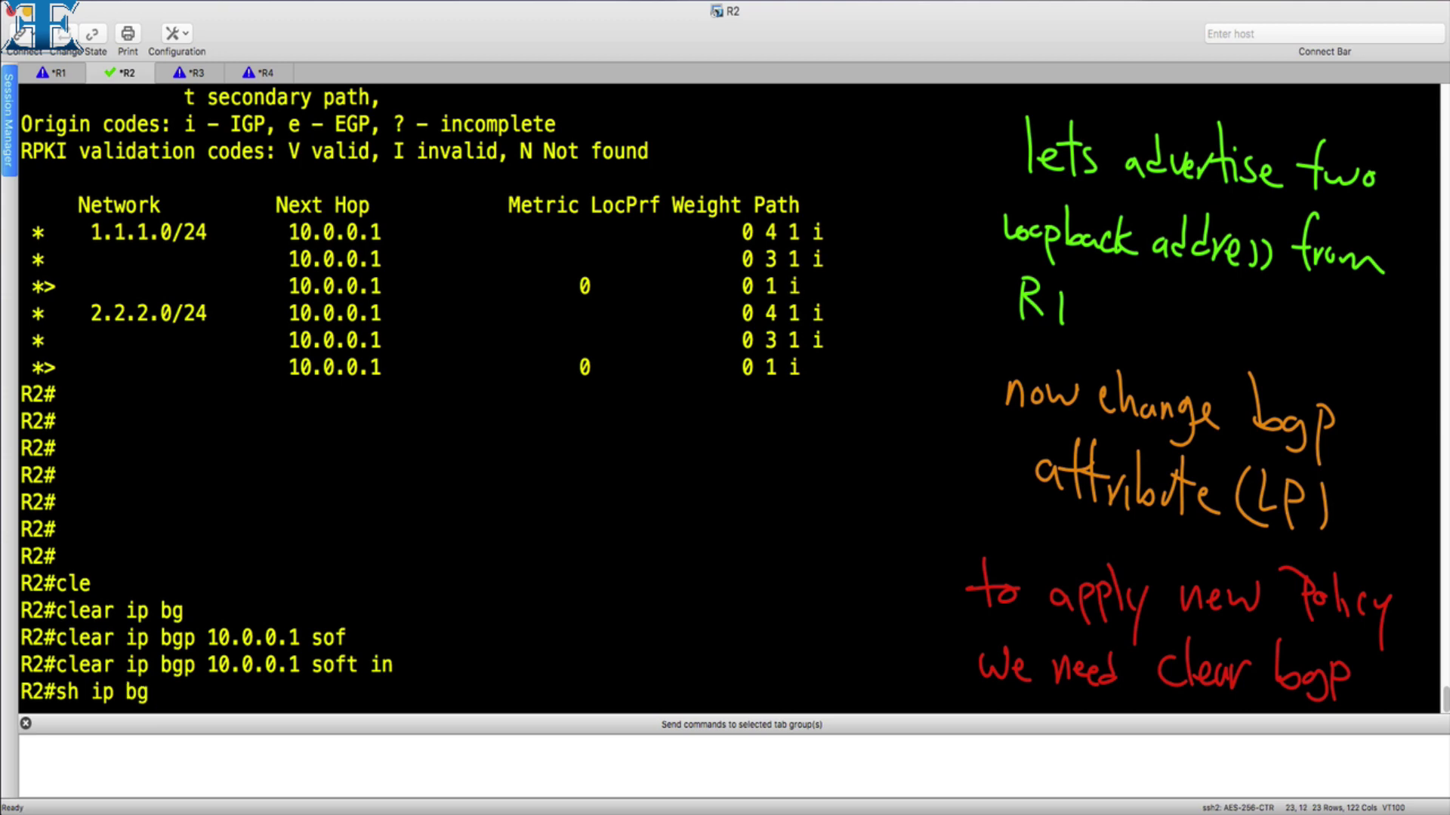
pyautogui.write('p')
pyautogui.press('Return')
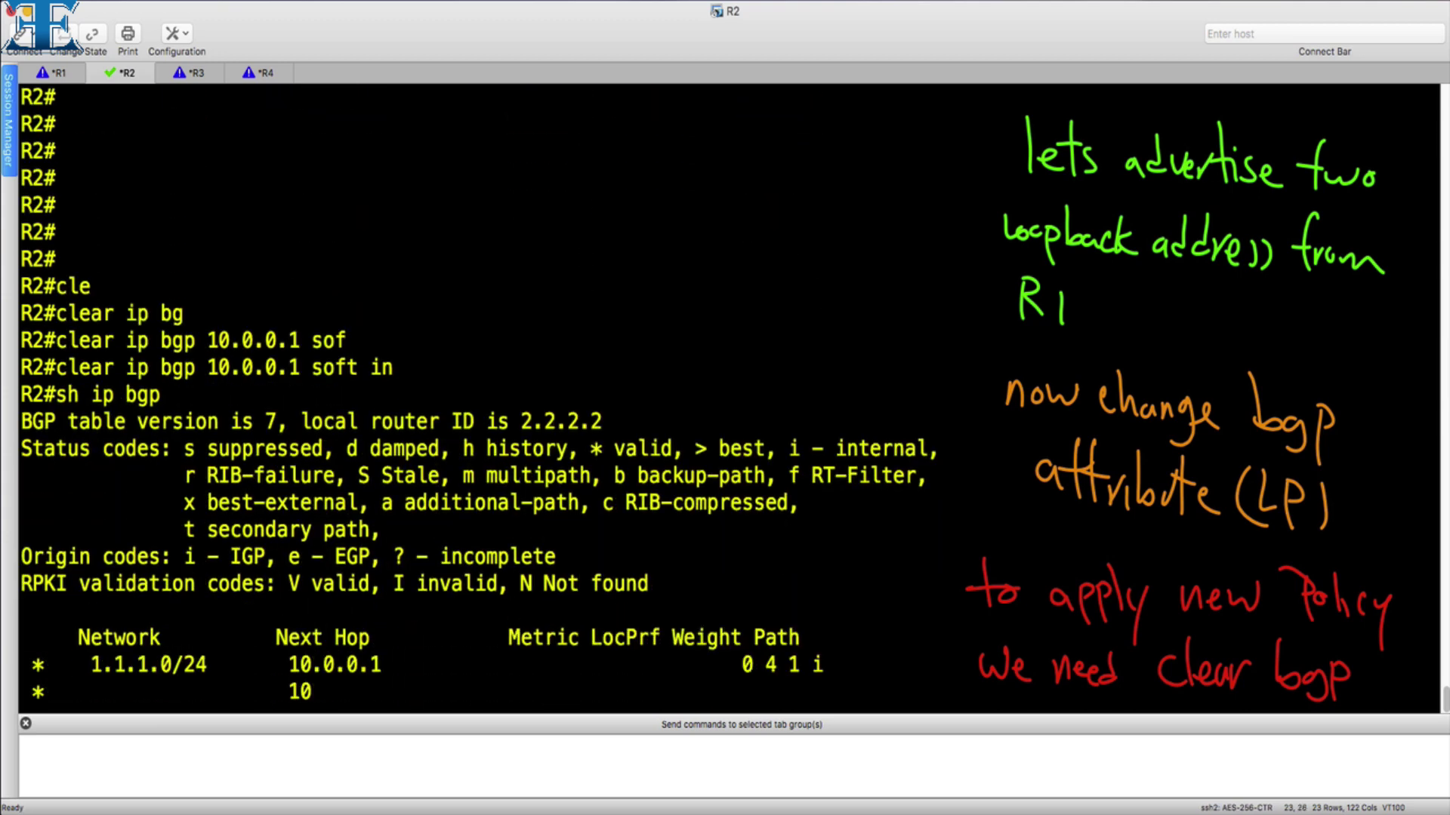
pyautogui.doubleClick(654, 583)
pyautogui.moveTo(642, 665); pyautogui.dragTo(718, 664)
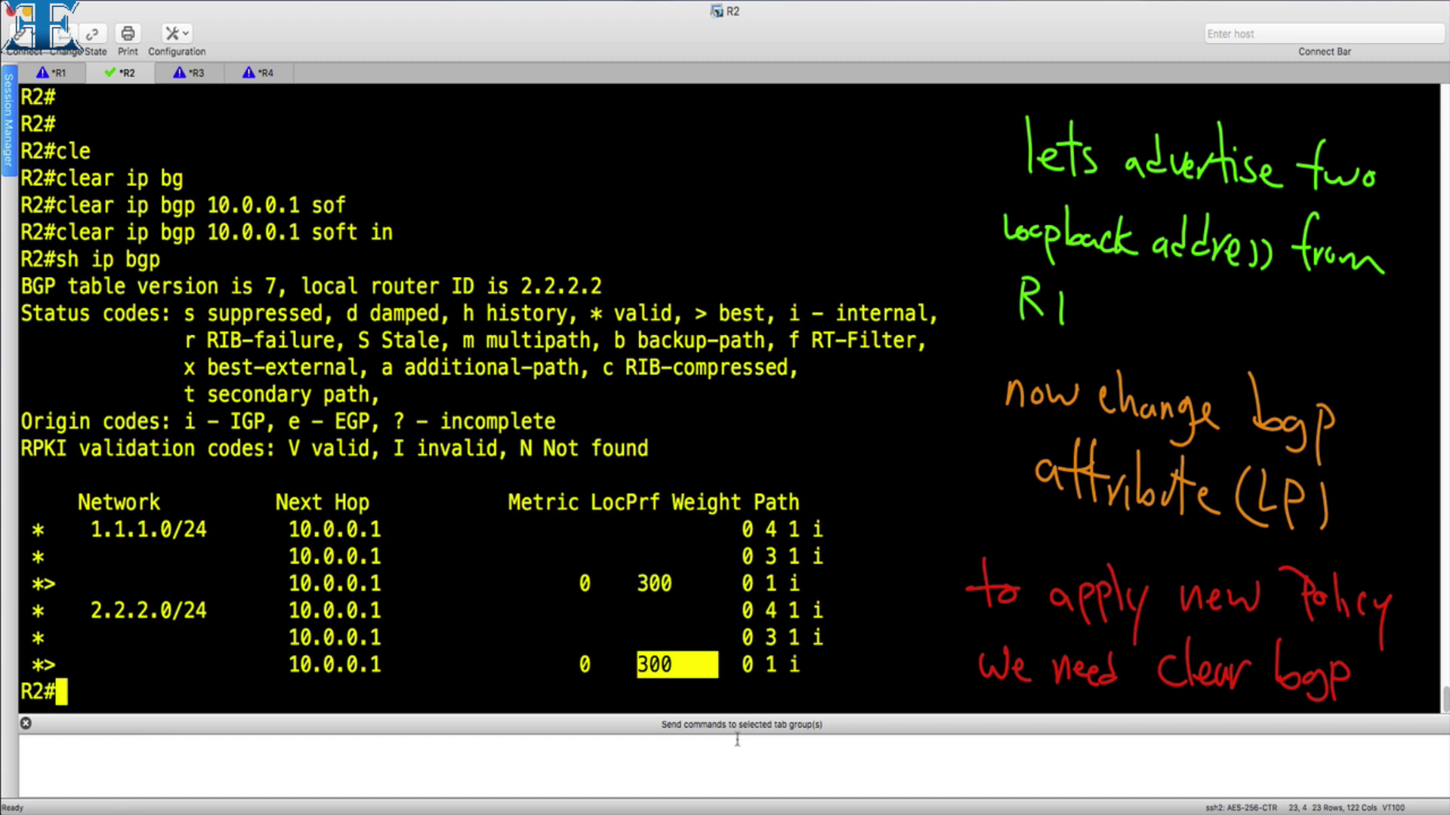
pyautogui.click(64, 238)
pyautogui.moveTo(62, 236); pyautogui.dragTo(397, 235)
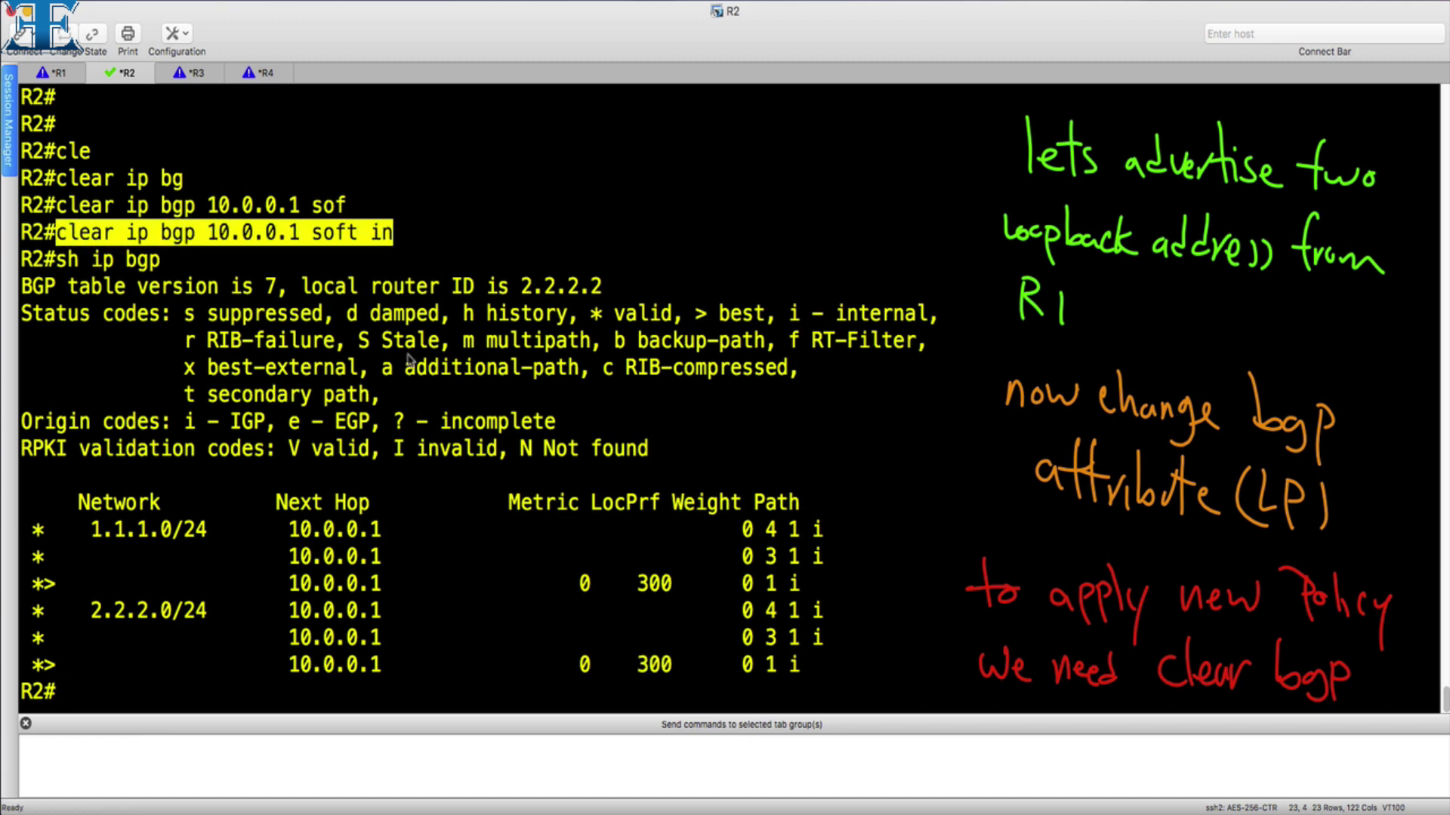